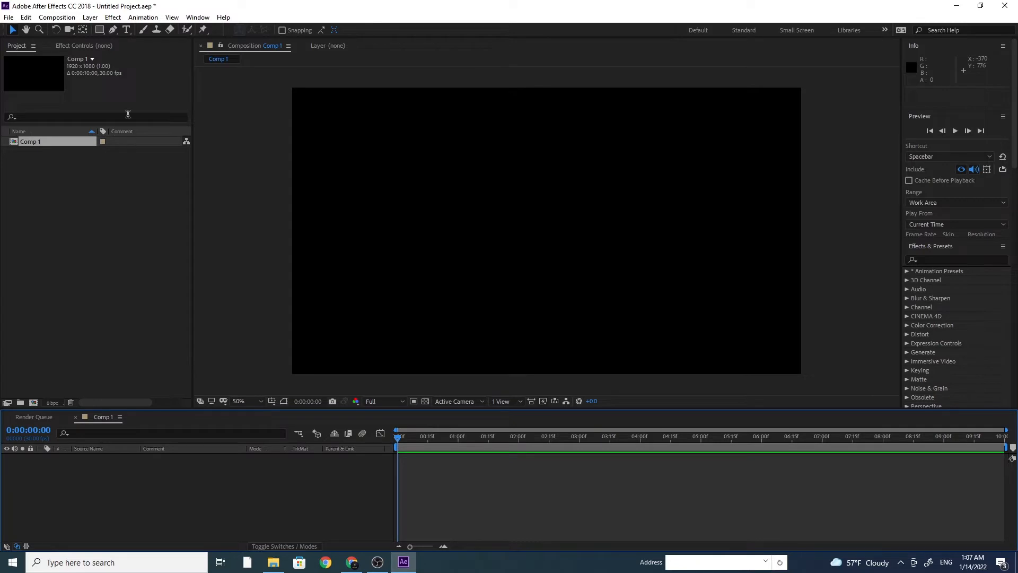
Create a point light named Emitter in Comp 1 and dismiss the 2D-layer warning
click(93, 22)
mouse_move(97, 32)
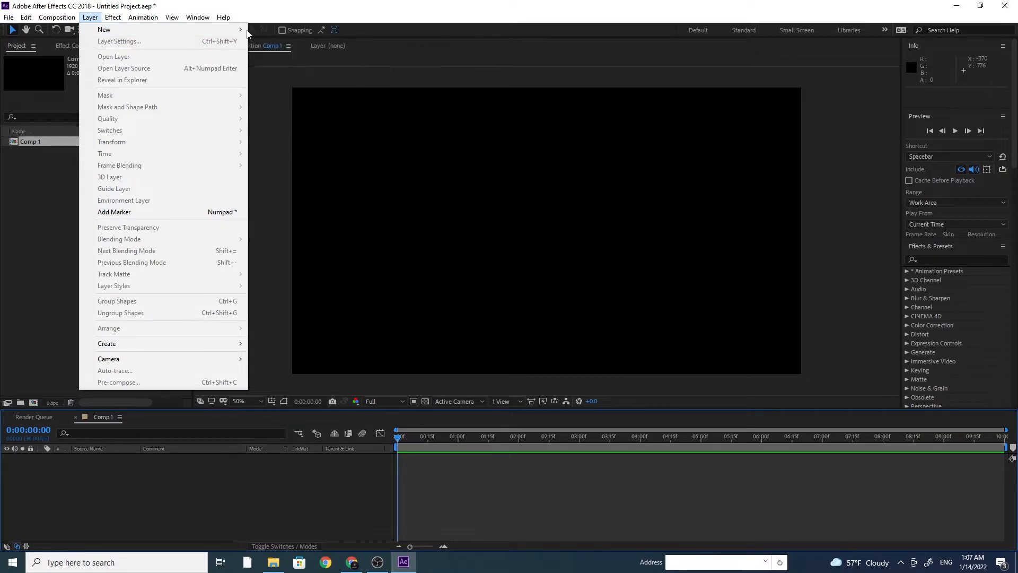
mouse_move(242, 32)
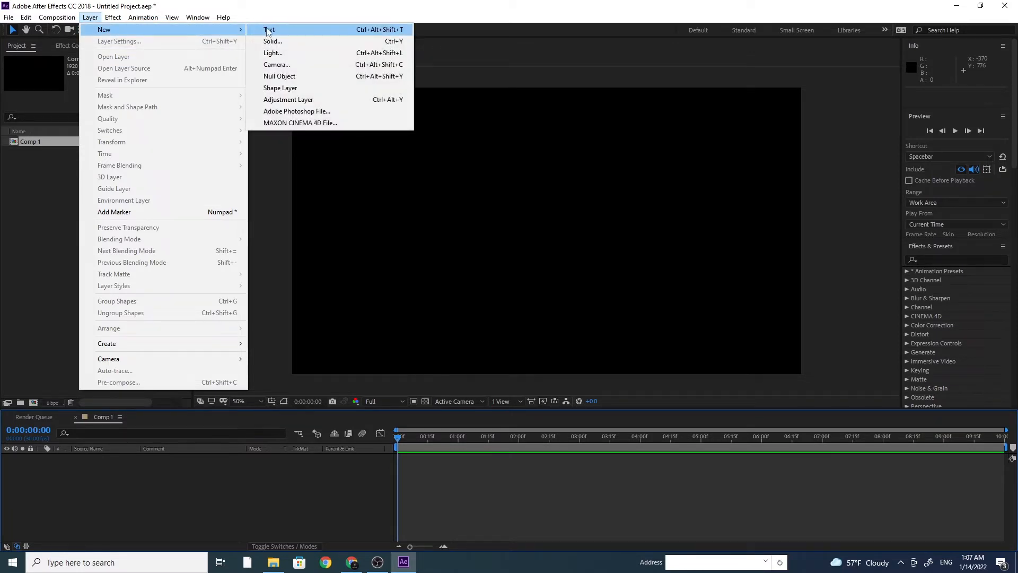
click(273, 53)
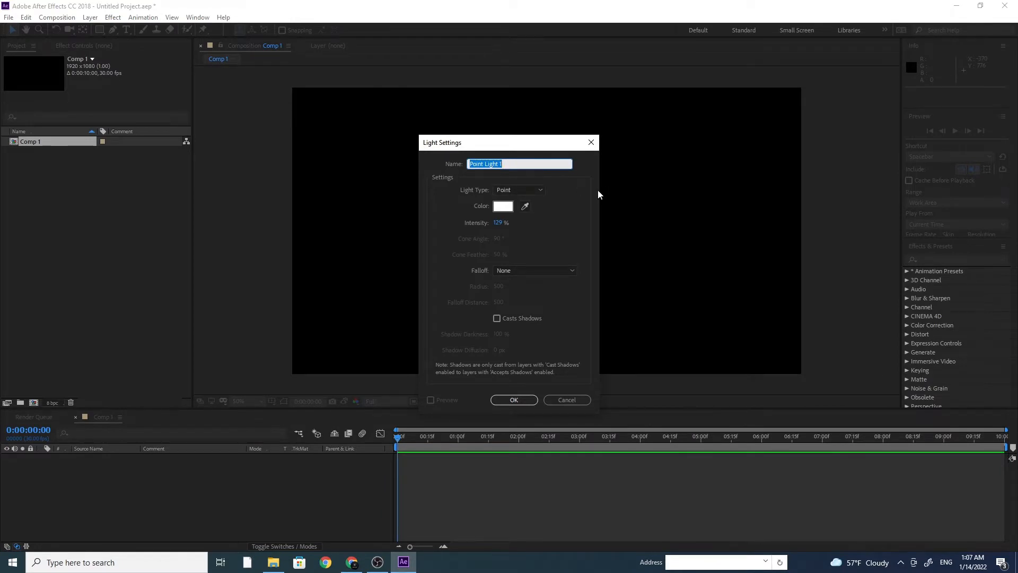
text(Emitter)
click(518, 400)
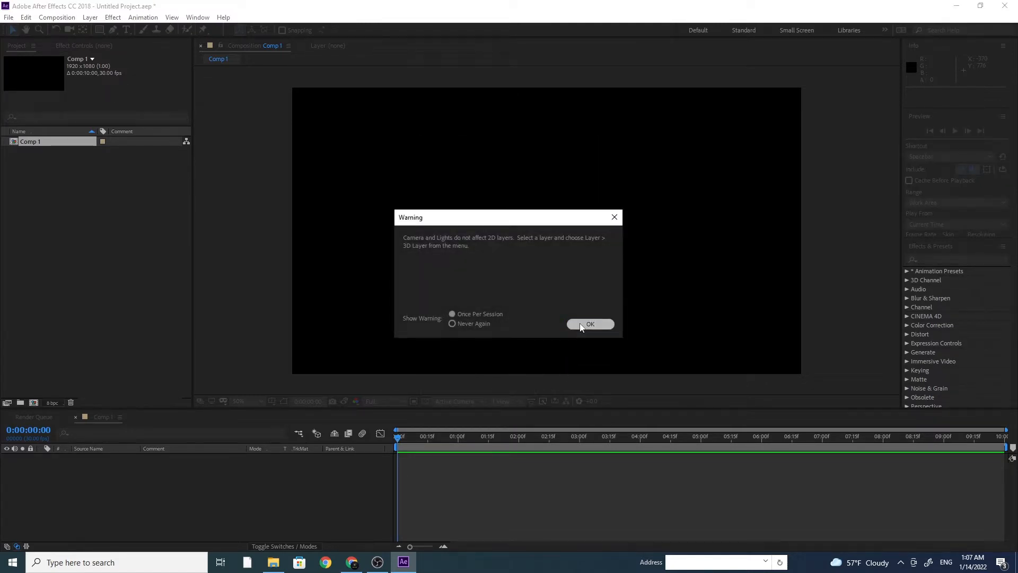
click(589, 323)
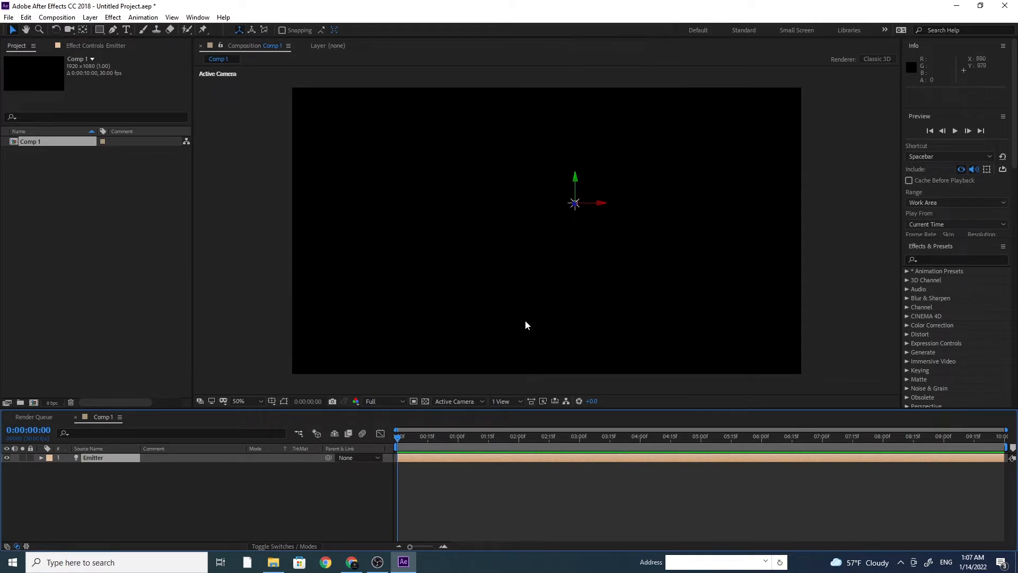
Keyframe the Emitter light's position from beyond the frame's right edge (X about 1834) at 0 s to beyond the left edge (X about 8) at 2 s
drag(601, 205, 810, 213)
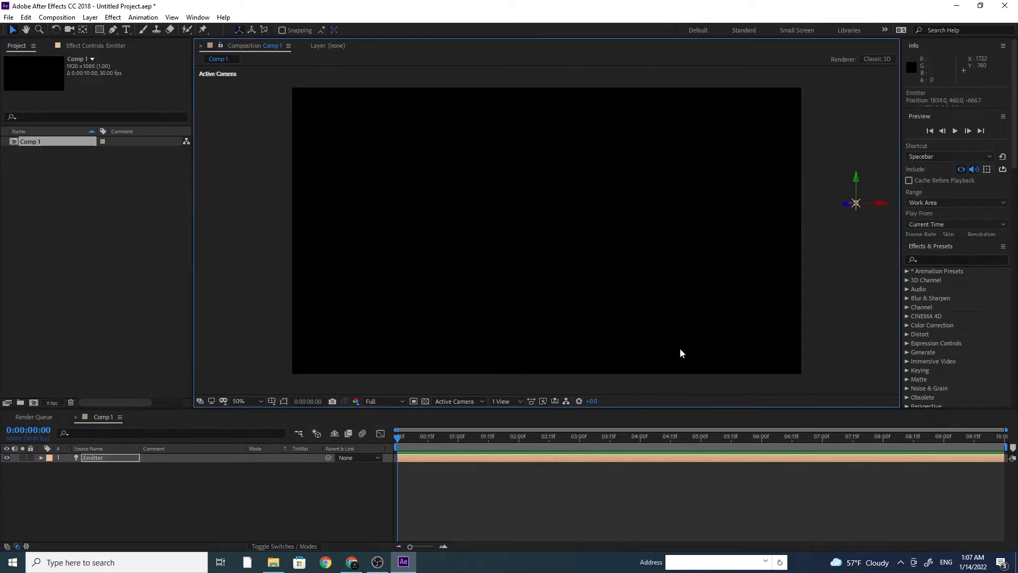
click(96, 455)
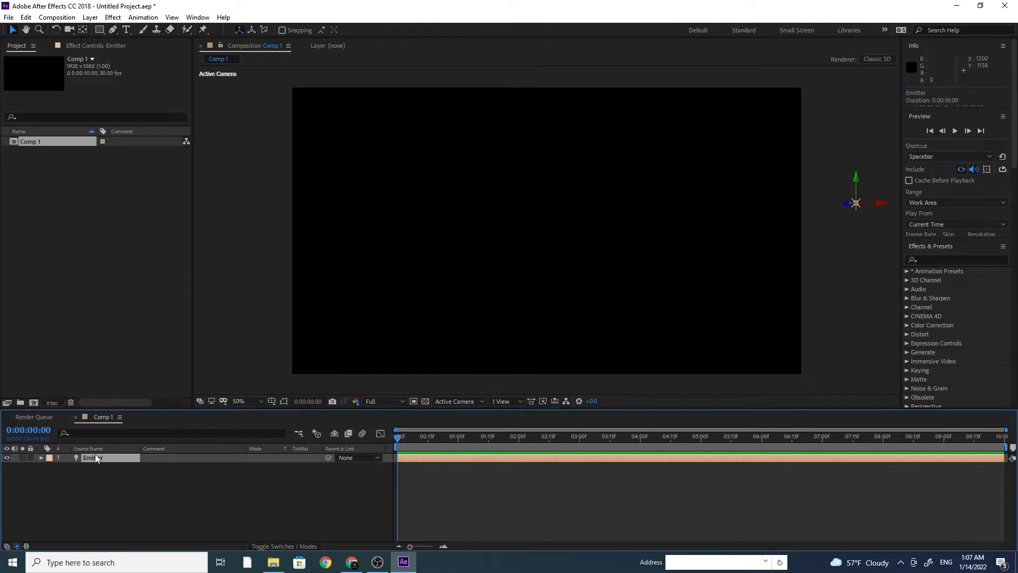
key(p)
click(68, 469)
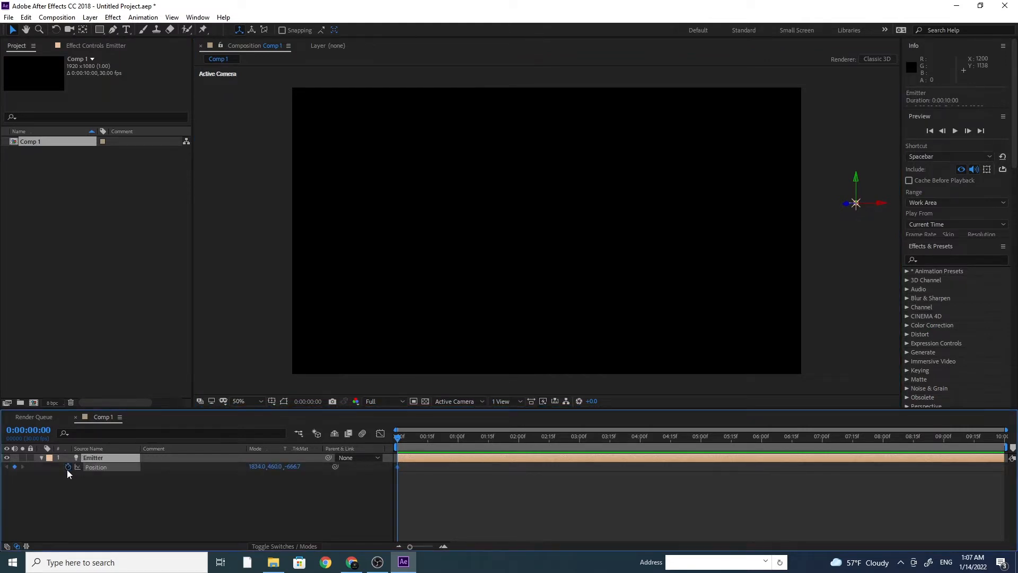
click(518, 437)
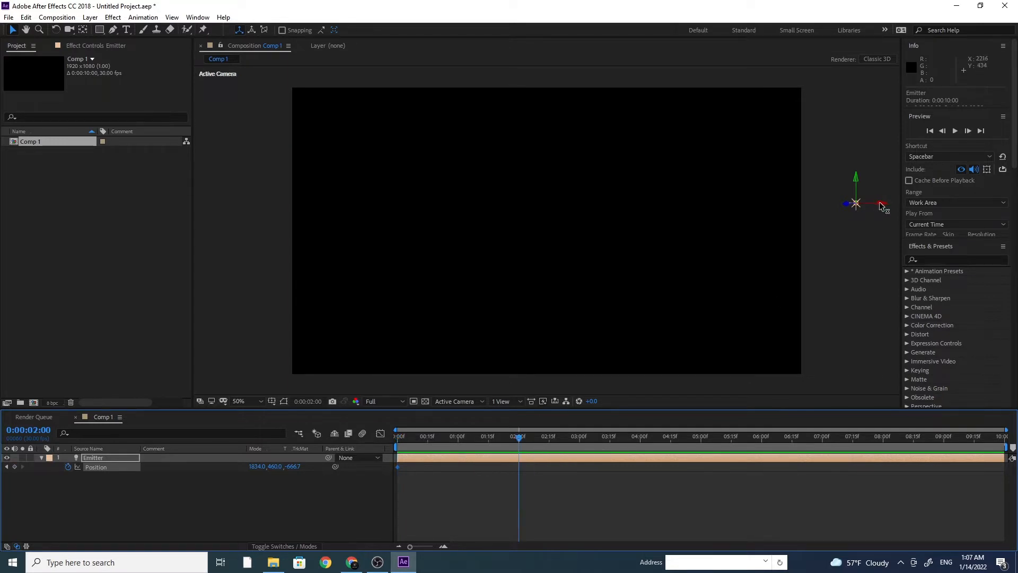
drag(880, 206, 397, 227)
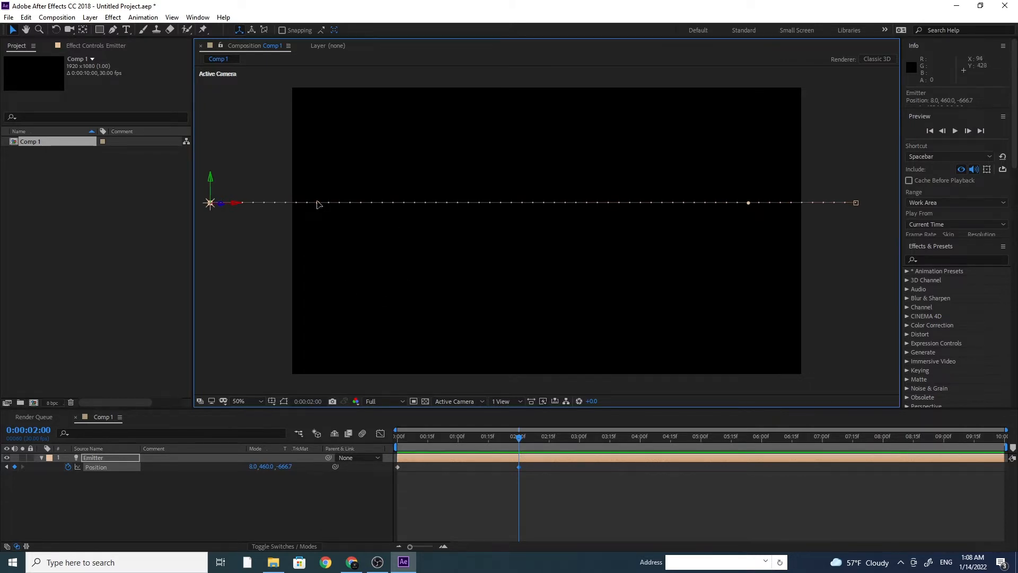
Bend the Emitter light's motion path into an upward arch by raising the handles at both ends, and scrub through the movement
drag(318, 203, 315, 123)
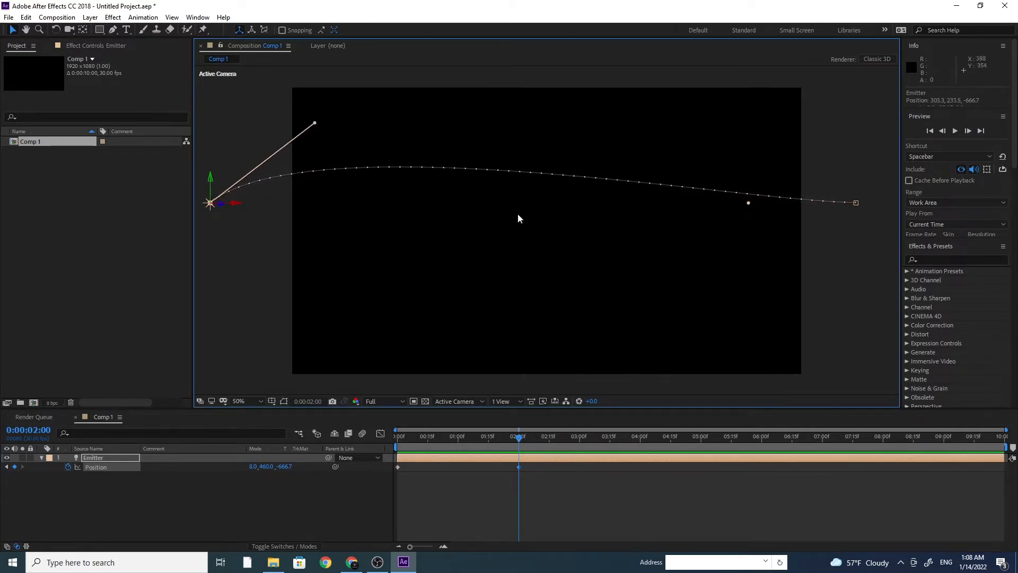
drag(748, 202, 783, 112)
drag(314, 123, 309, 115)
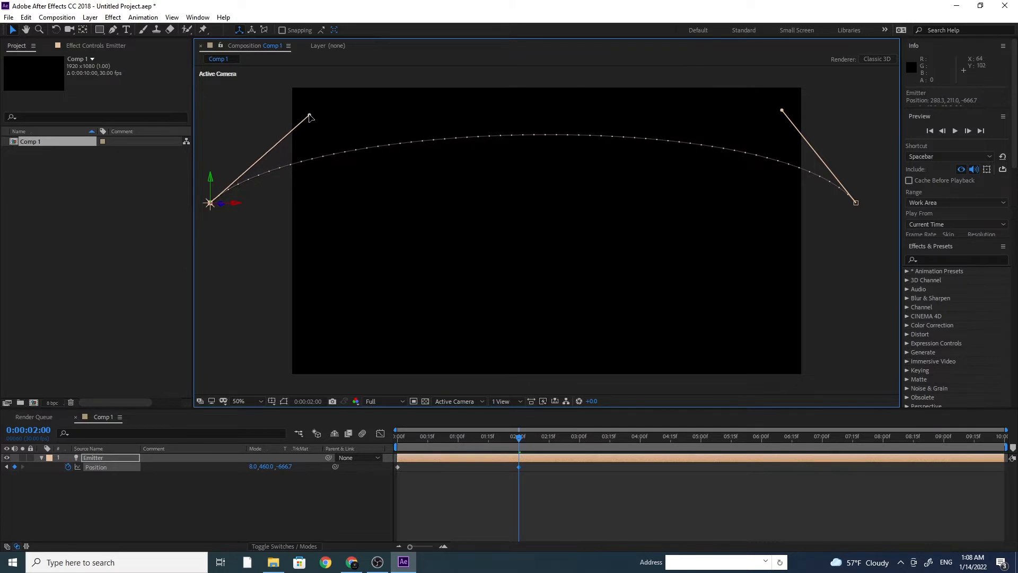
drag(509, 436, 454, 468)
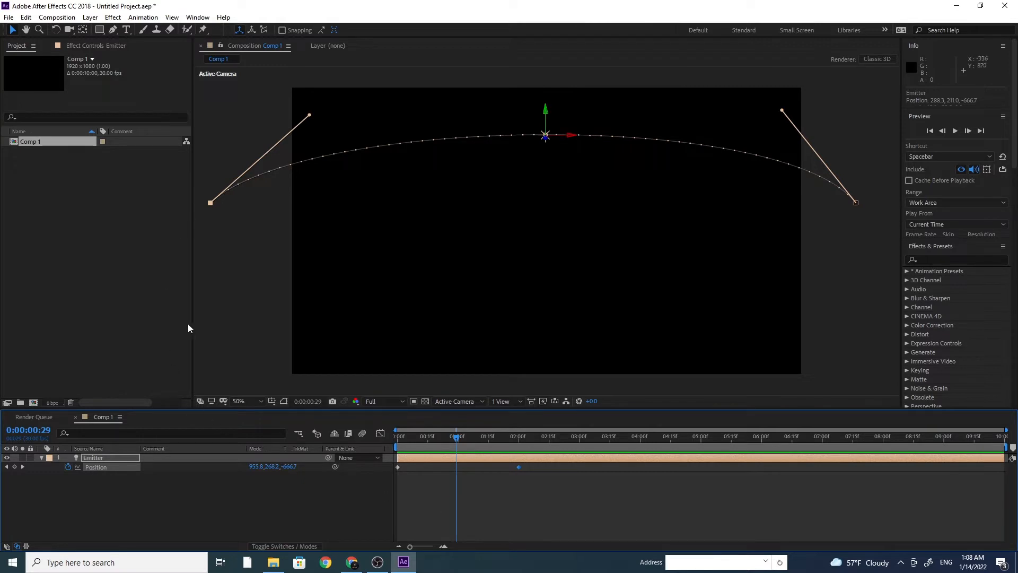
Create a black solid layer named Particular at the composition's size
click(90, 17)
mouse_move(99, 30)
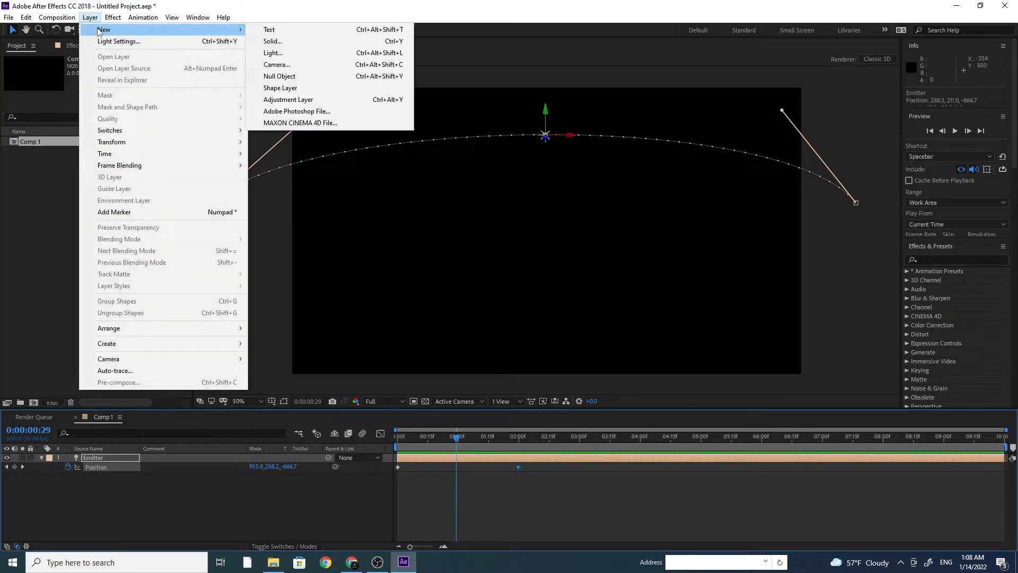
click(285, 42)
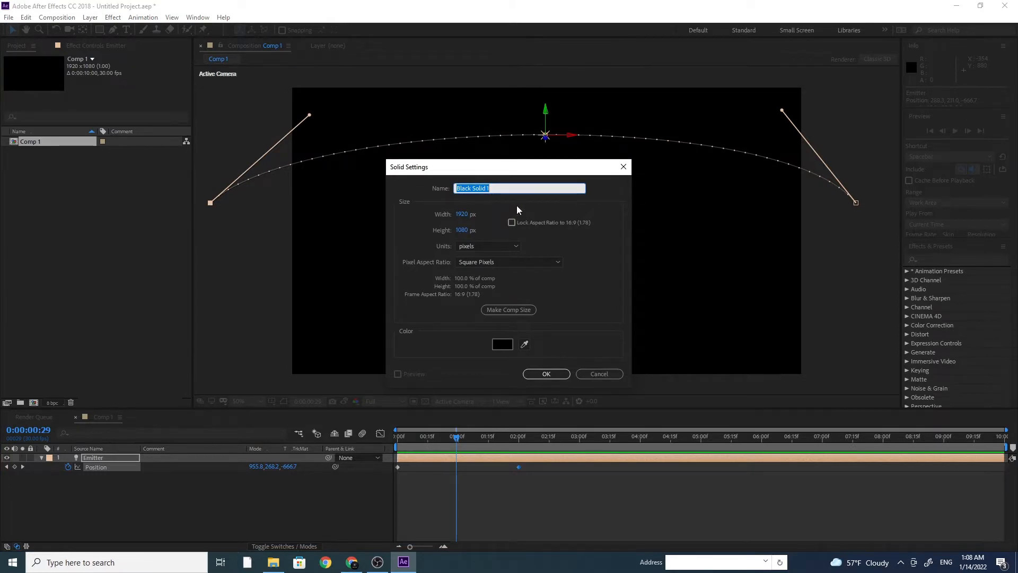
text(Particular)
click(514, 312)
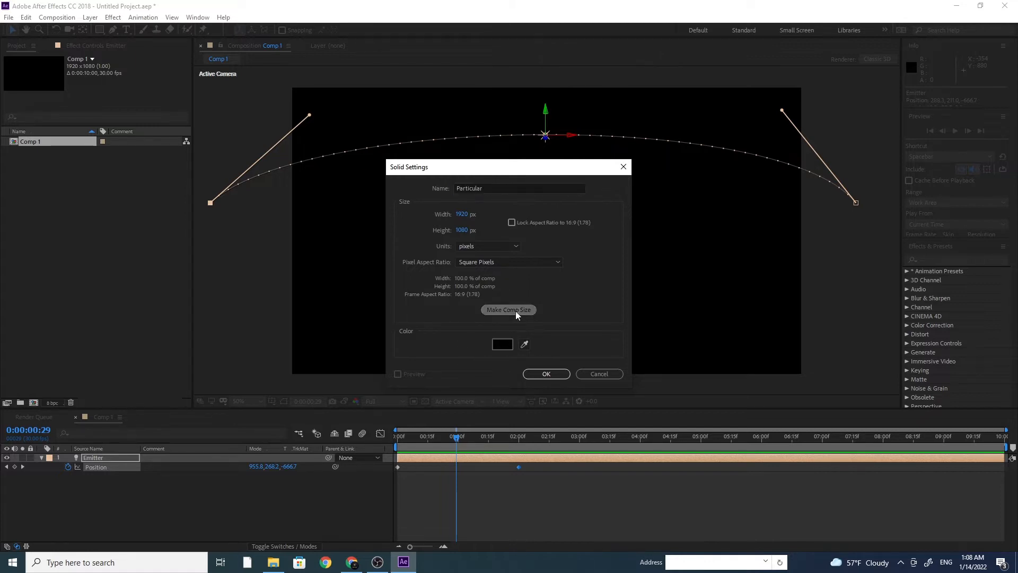
click(541, 375)
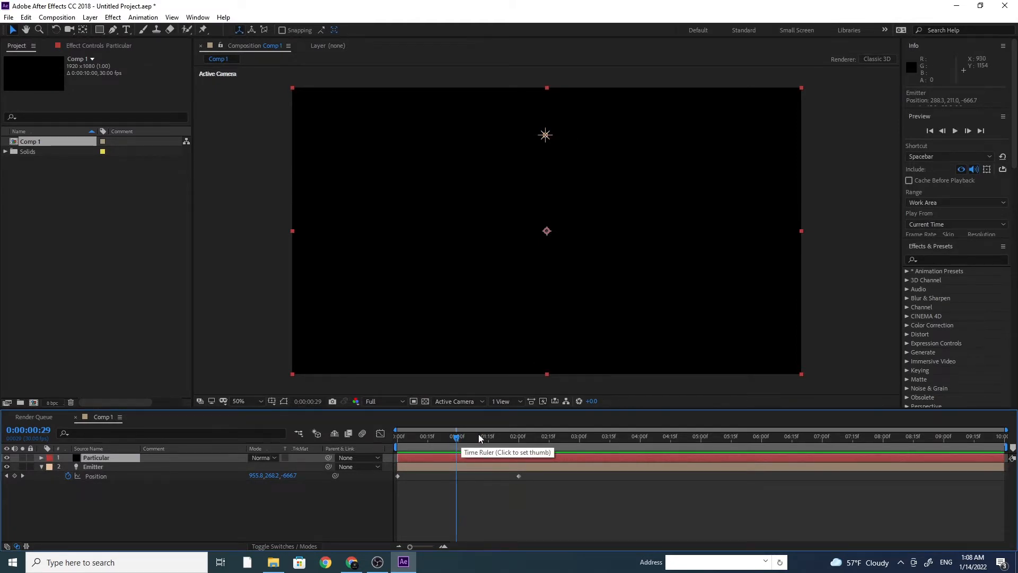
Apply the RG Trapcode Particular effect to the Particular solid and scrub to about 2:14 to preview the particles
drag(476, 435, 445, 441)
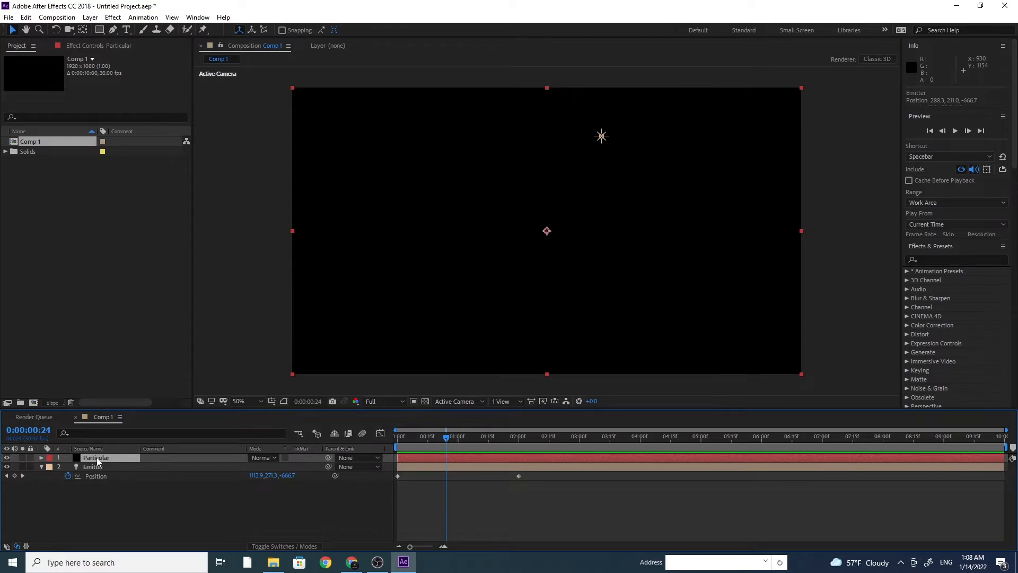
click(114, 18)
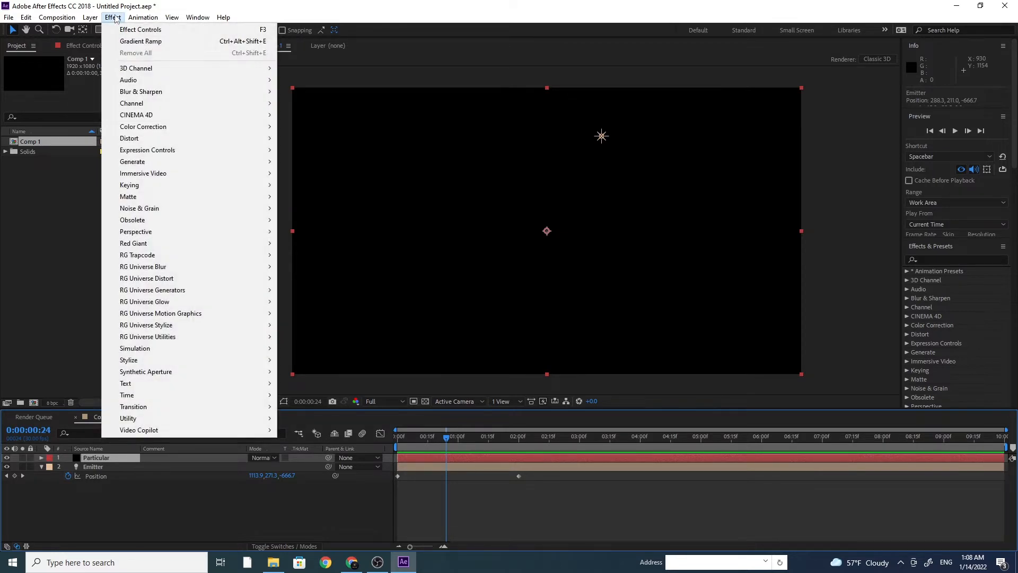
mouse_move(178, 259)
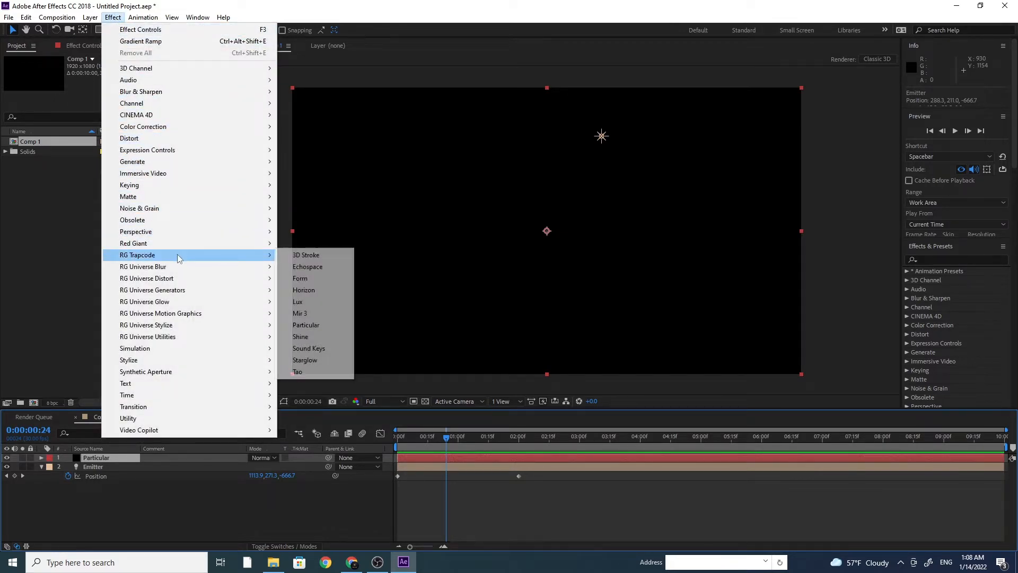
click(322, 330)
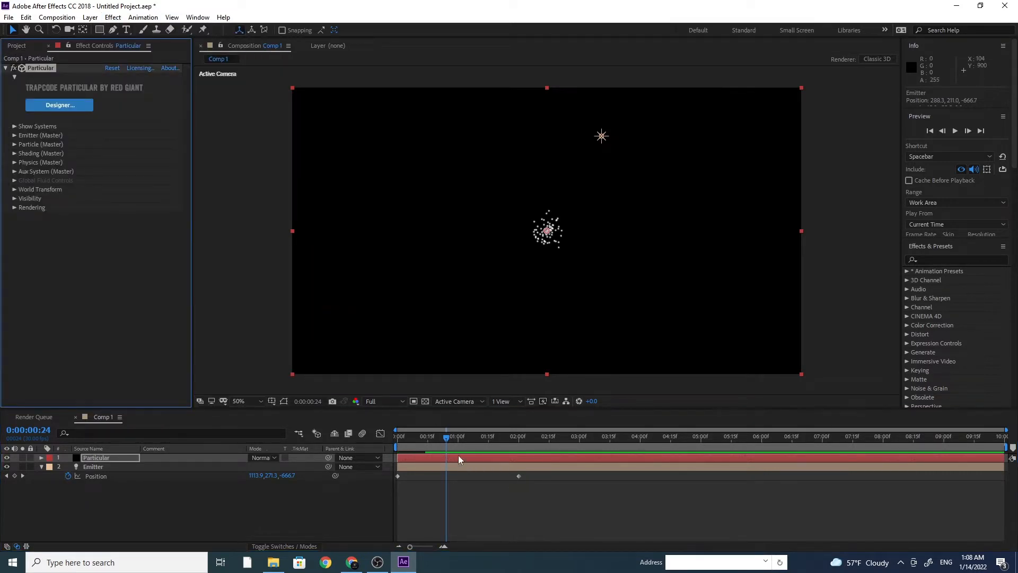
drag(467, 437, 547, 450)
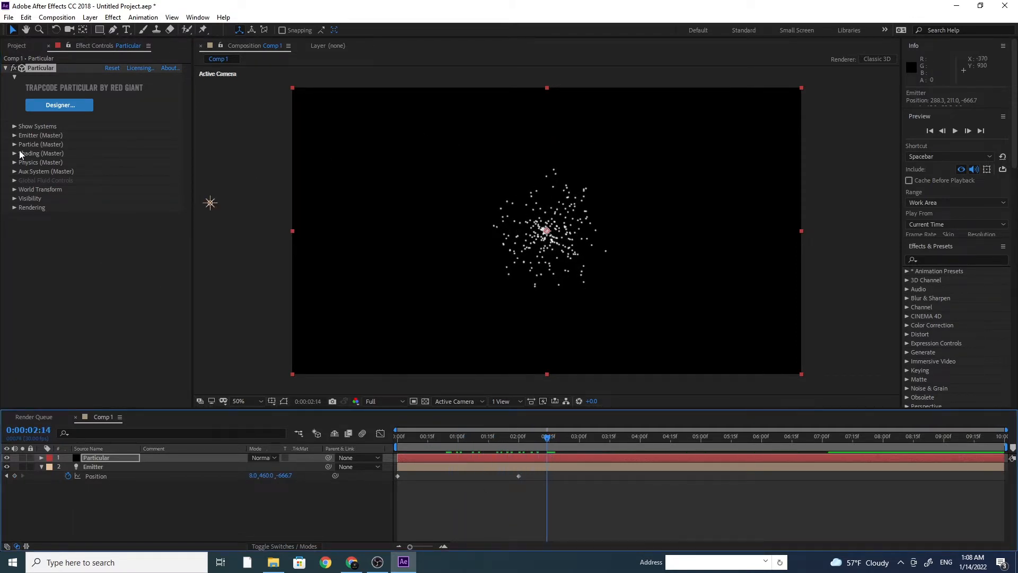
Set Particular's Emitter Type to Light(s) and scrub back to about 1:18 to check the particle trail
click(14, 136)
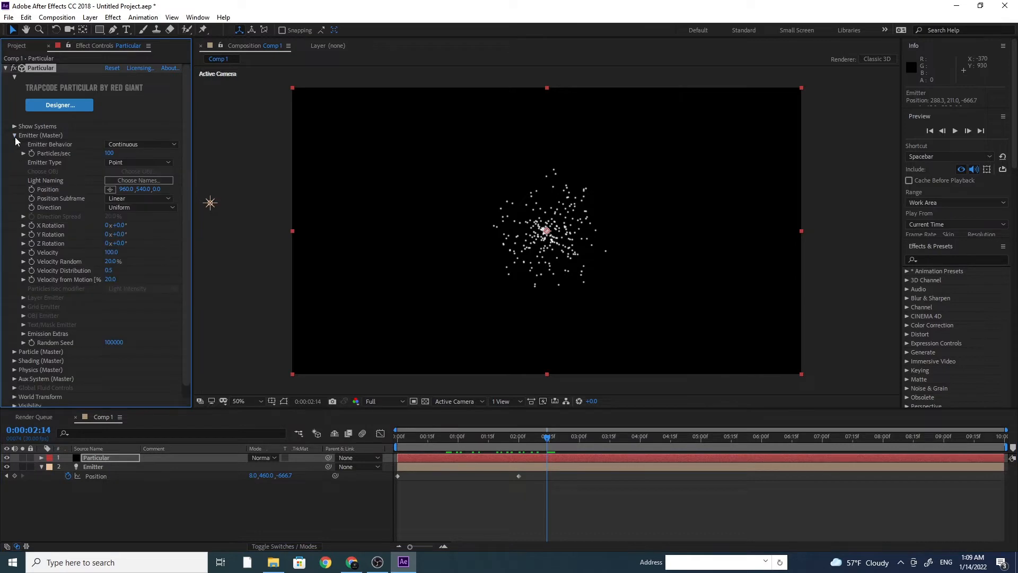
click(141, 162)
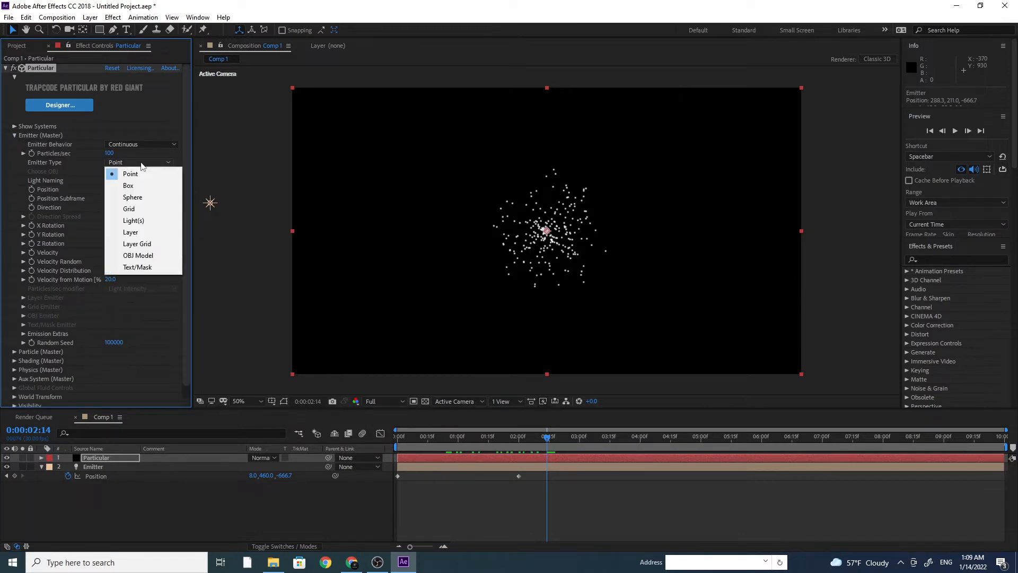
click(151, 219)
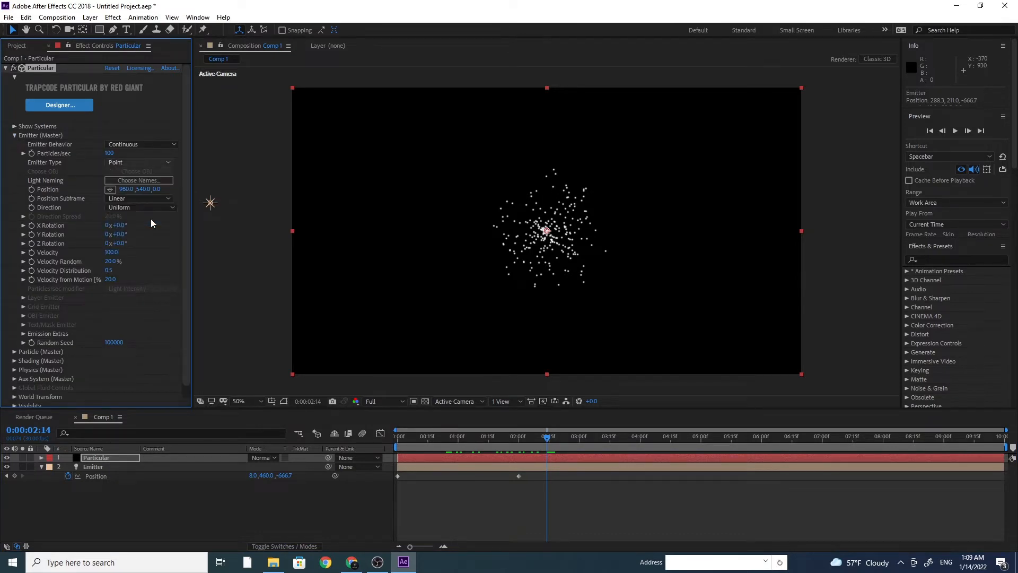
drag(546, 437, 496, 453)
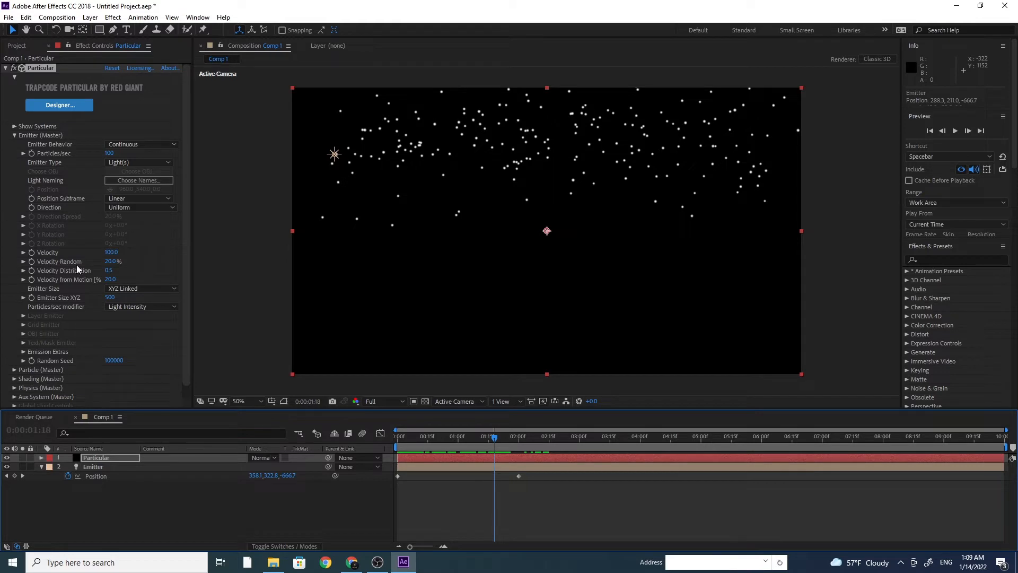
Set the emitter's Velocity, Velocity Random, Velocity Distribution and Velocity from Motion all to 0
click(112, 252)
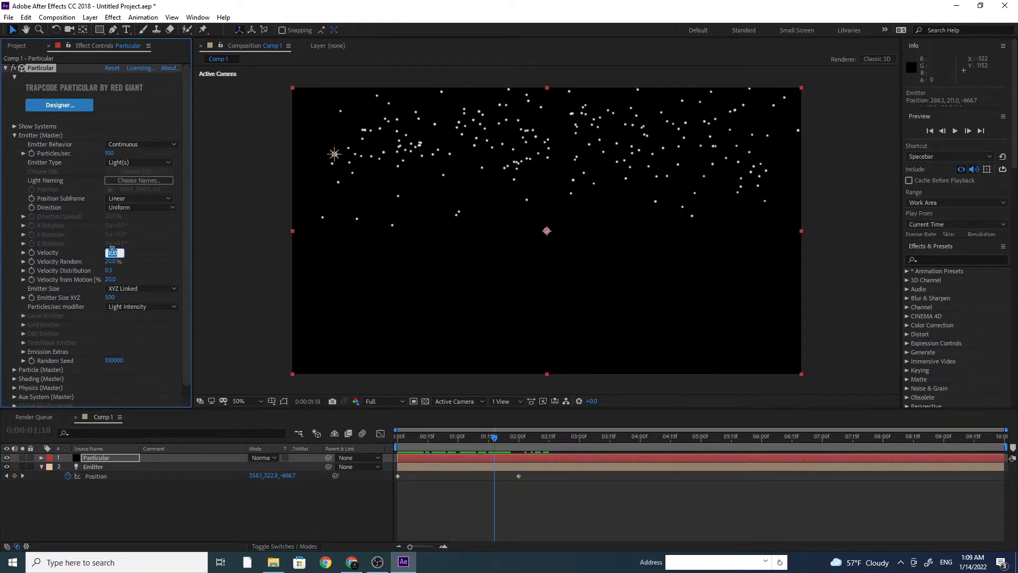
text(0)
click(112, 262)
text(0)
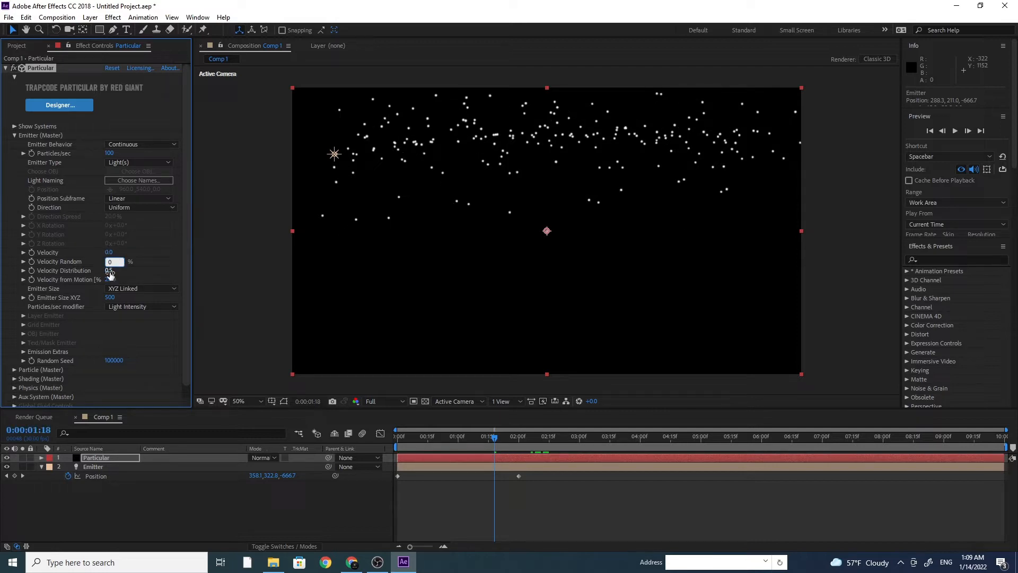
click(110, 271)
text(0)
click(109, 280)
text(0)
Switch Emitter Size to XYZ Individual, set sizes X, Y and Z to 0, and scrub to about 1:24 to check the trail
click(148, 292)
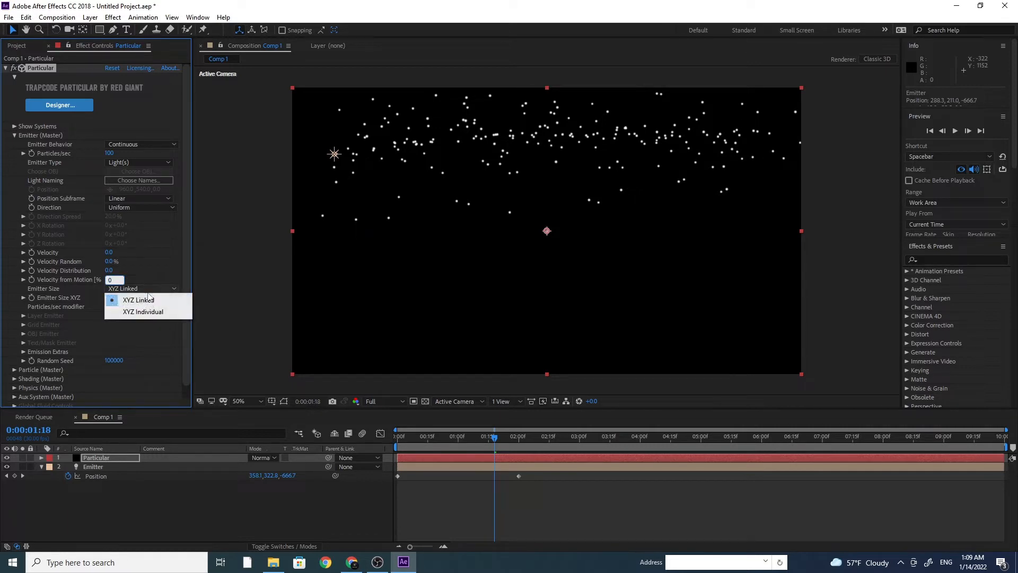
click(148, 312)
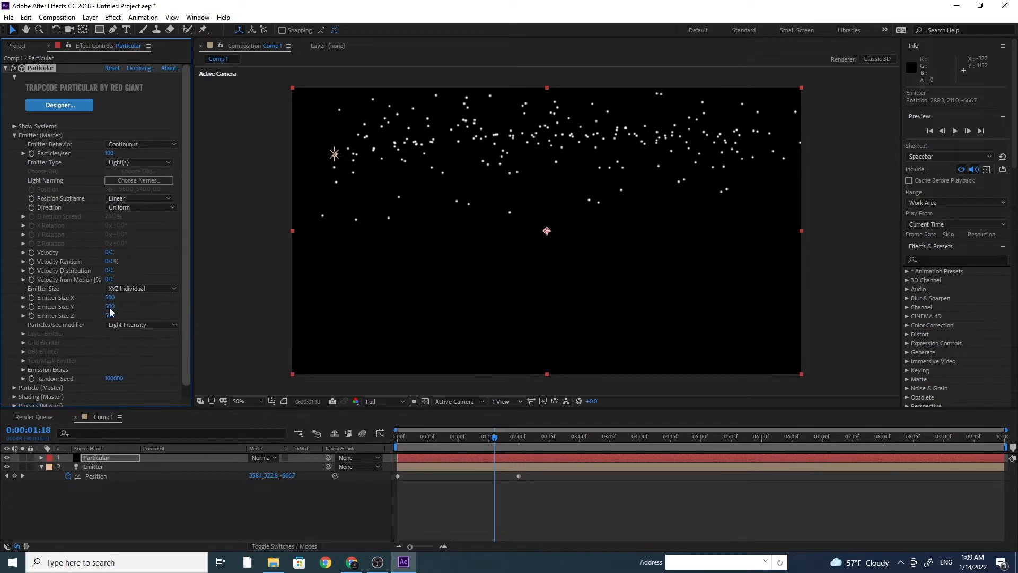
click(109, 298)
text(0)
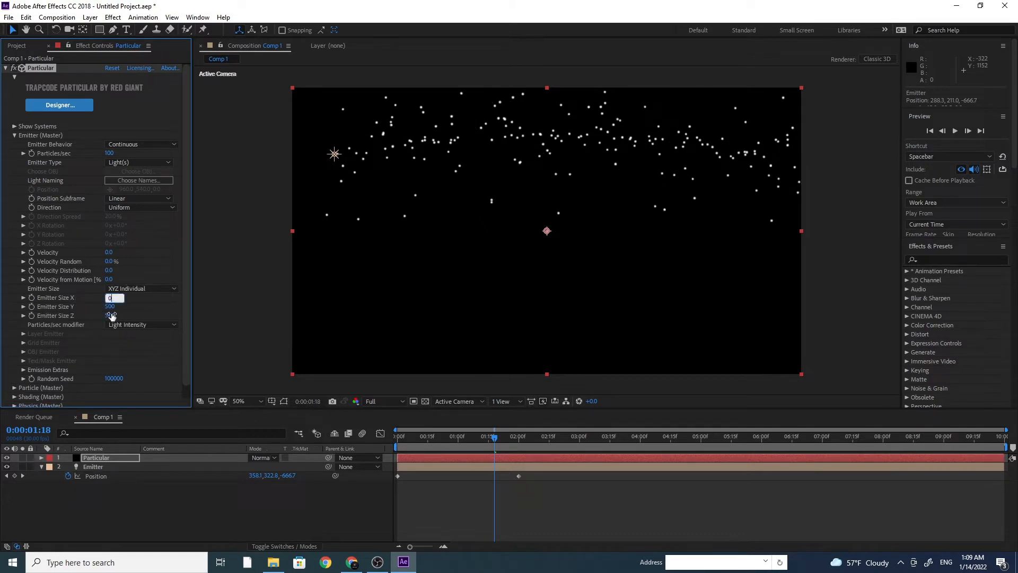
key(Tab)
text(0)
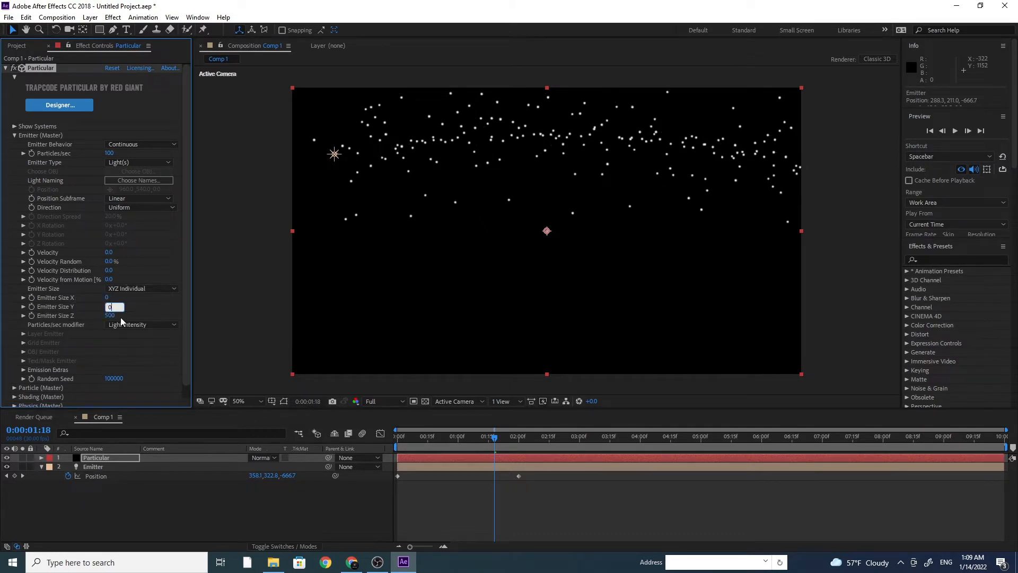
key(Tab)
text(0)
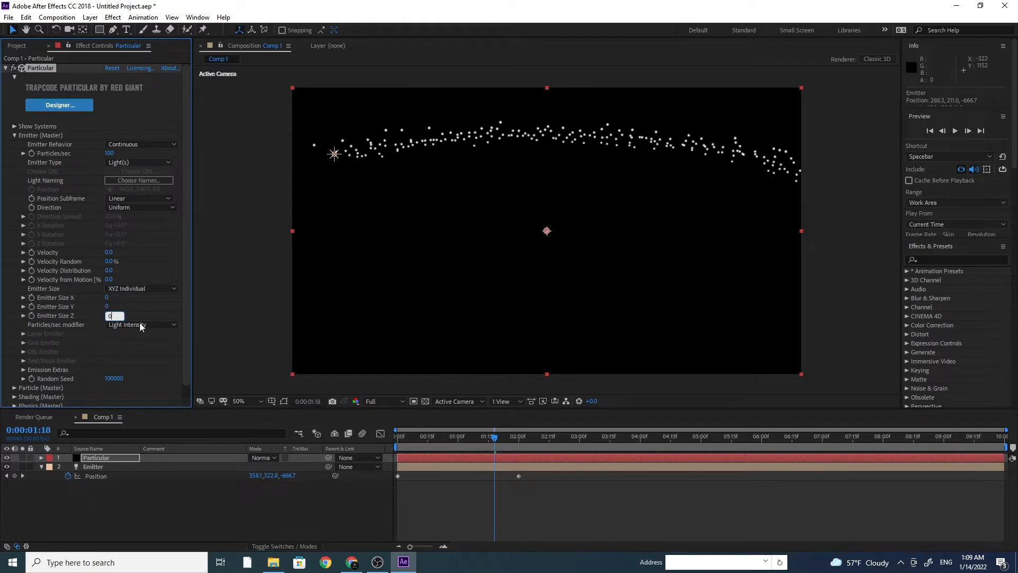
key(Return)
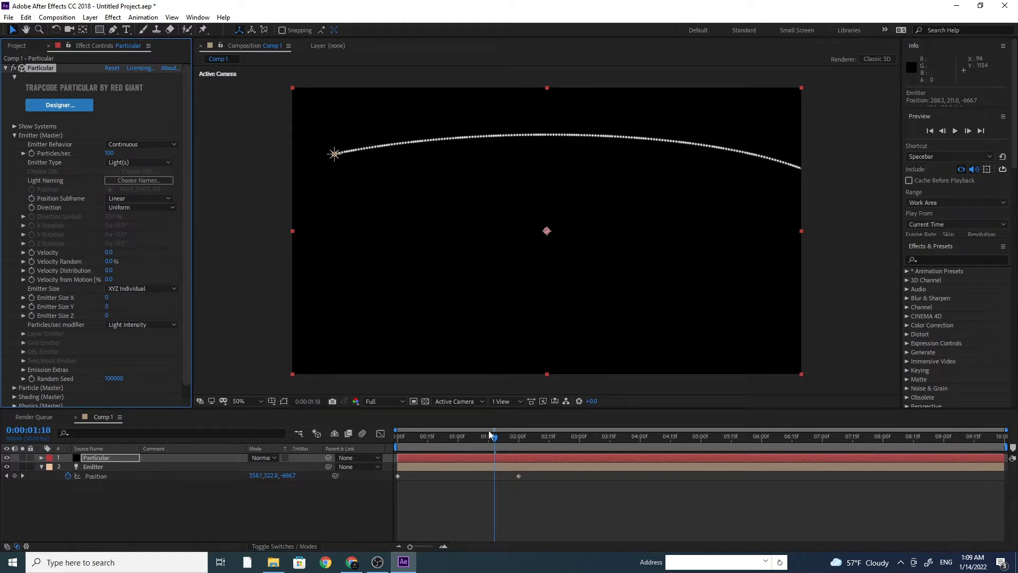
mouse_move(493, 440)
mouse_down()
mouse_move(446, 444)
mouse_move(506, 435)
mouse_up()
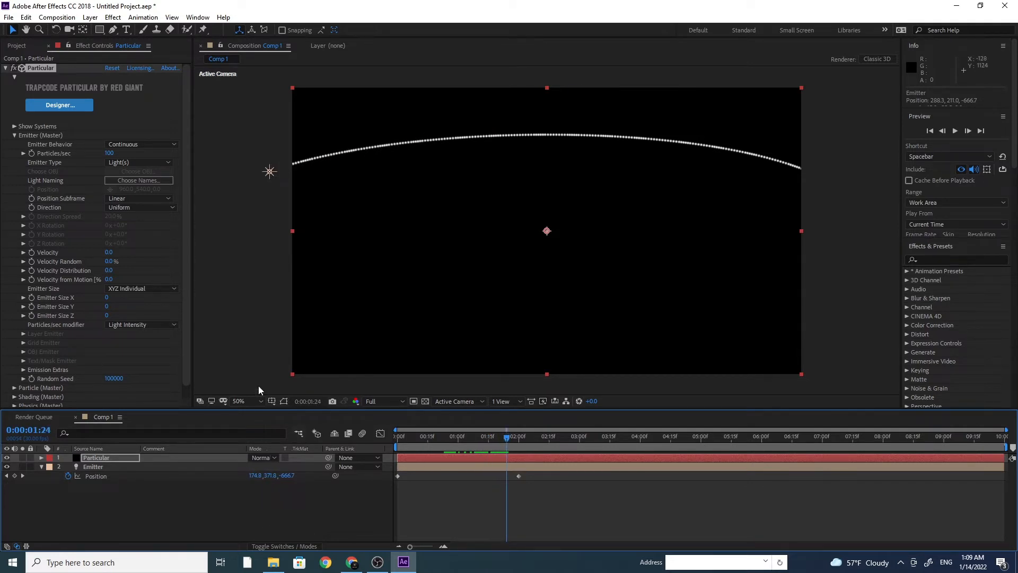
Set the particle Size to 2 in Particular's Particle (Master) settings
click(14, 136)
click(15, 144)
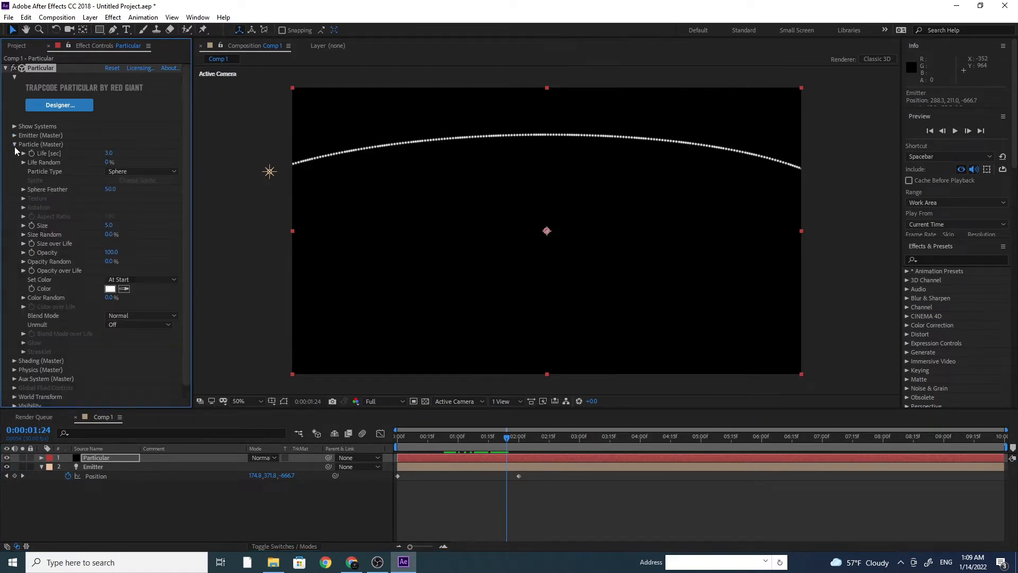
click(109, 227)
text(2)
key(Return)
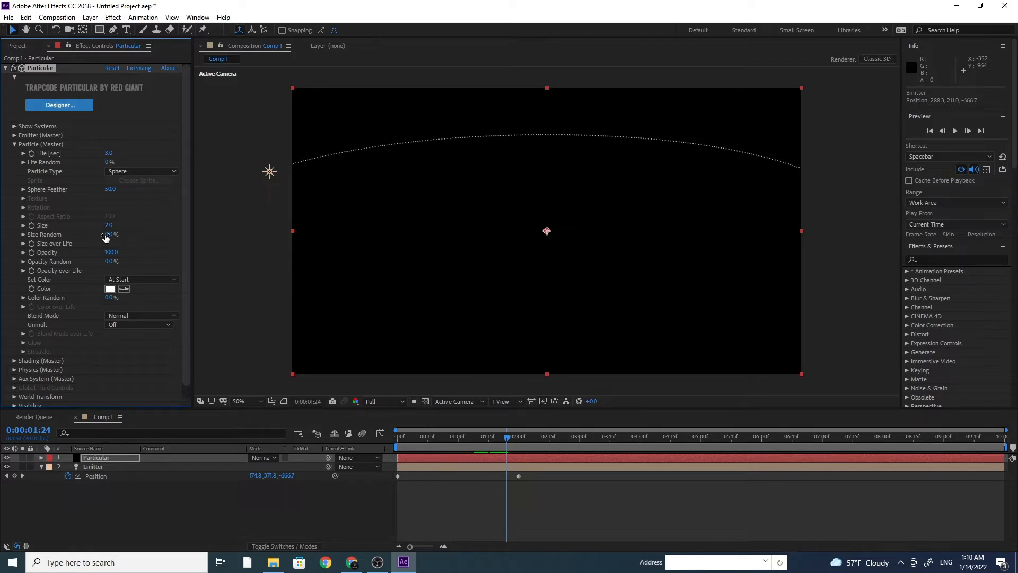
Set the emitter Velocity to 60, preview the animation from the start, and return to 2:00
click(14, 136)
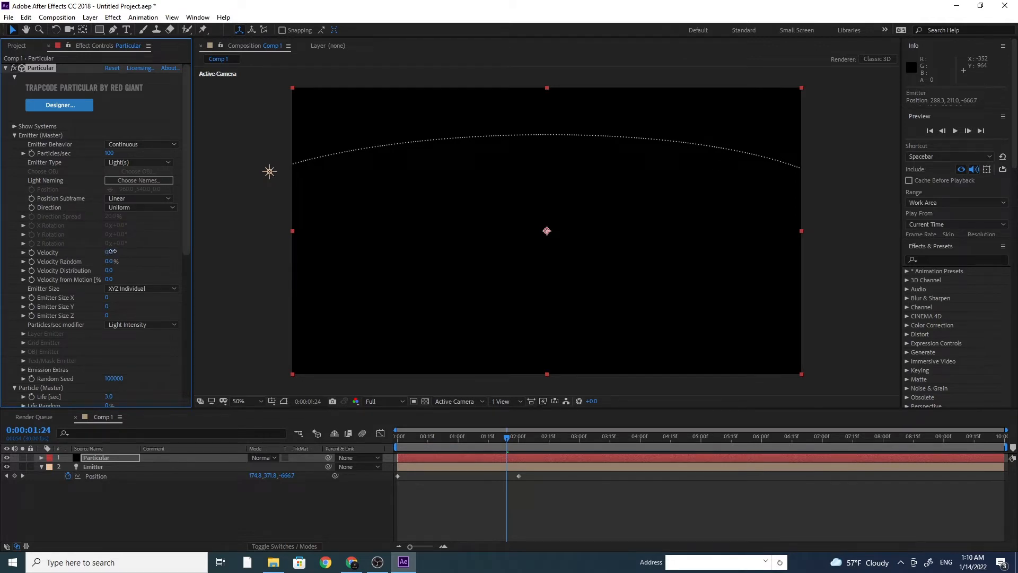
drag(112, 251, 113, 251)
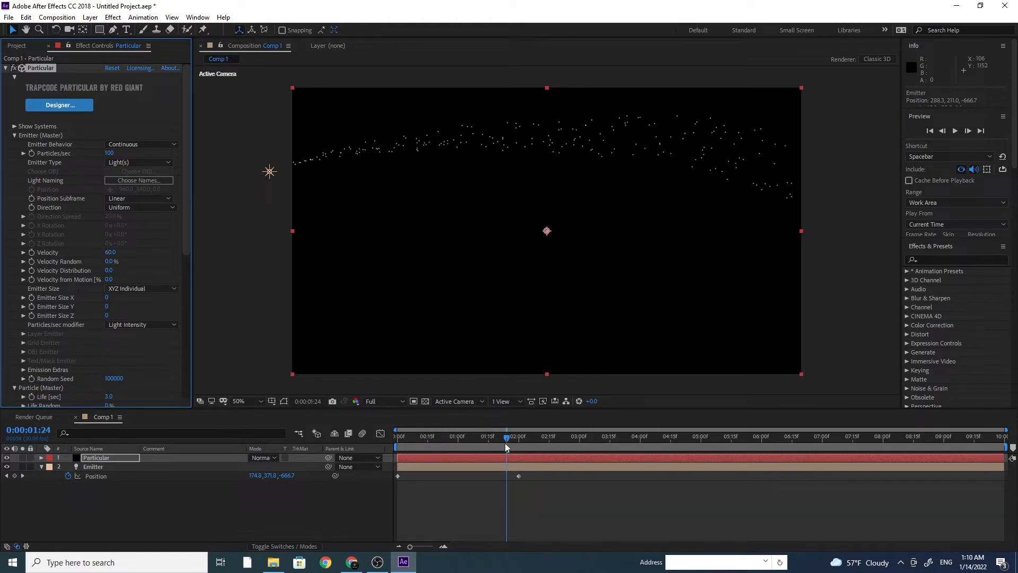
drag(504, 443, 405, 444)
key(space)
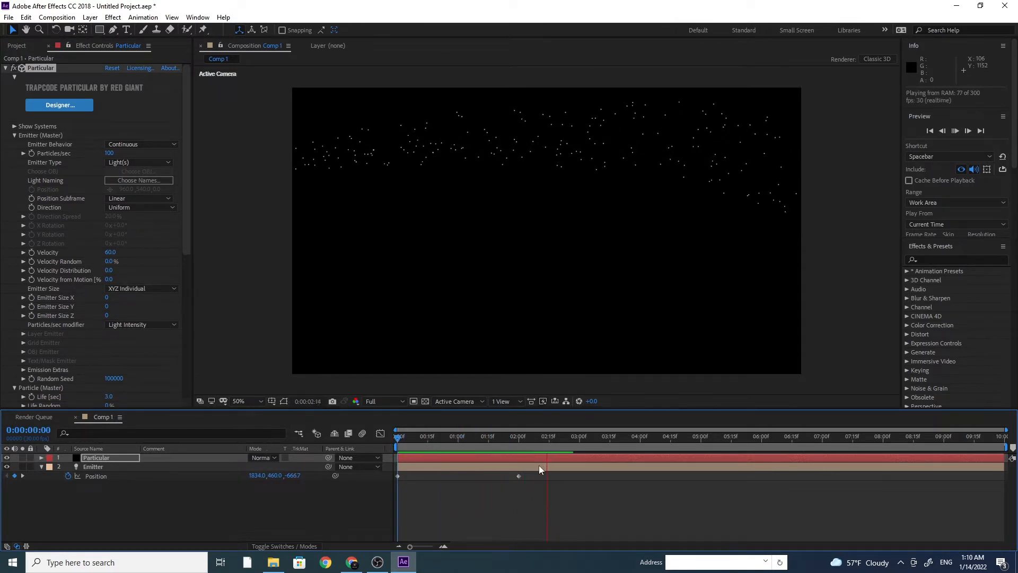
key(space)
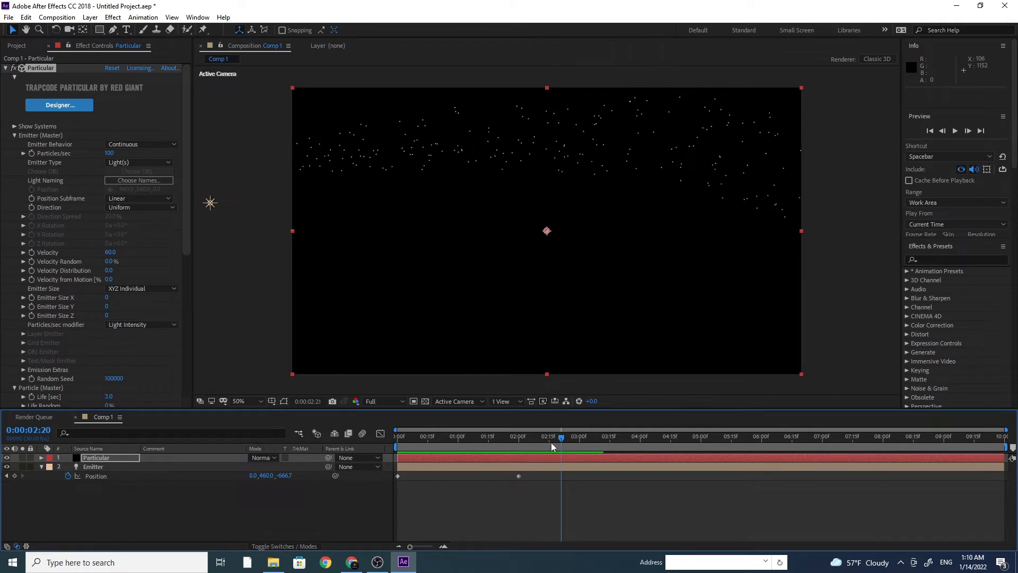
drag(551, 442, 520, 442)
Set the particle Size to 1 and switch Set Color to Over Life
click(14, 135)
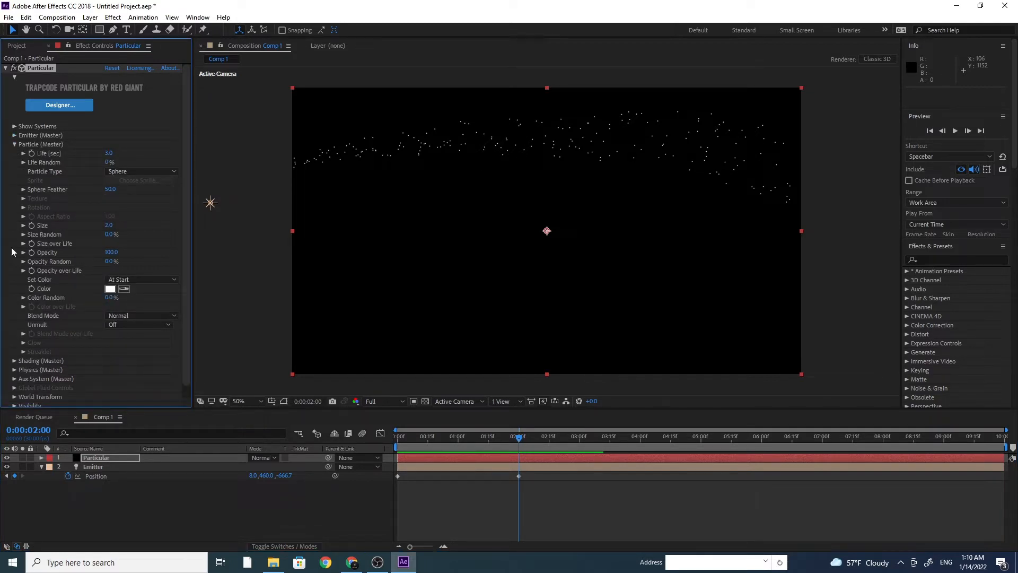
click(108, 226)
text(1)
click(138, 280)
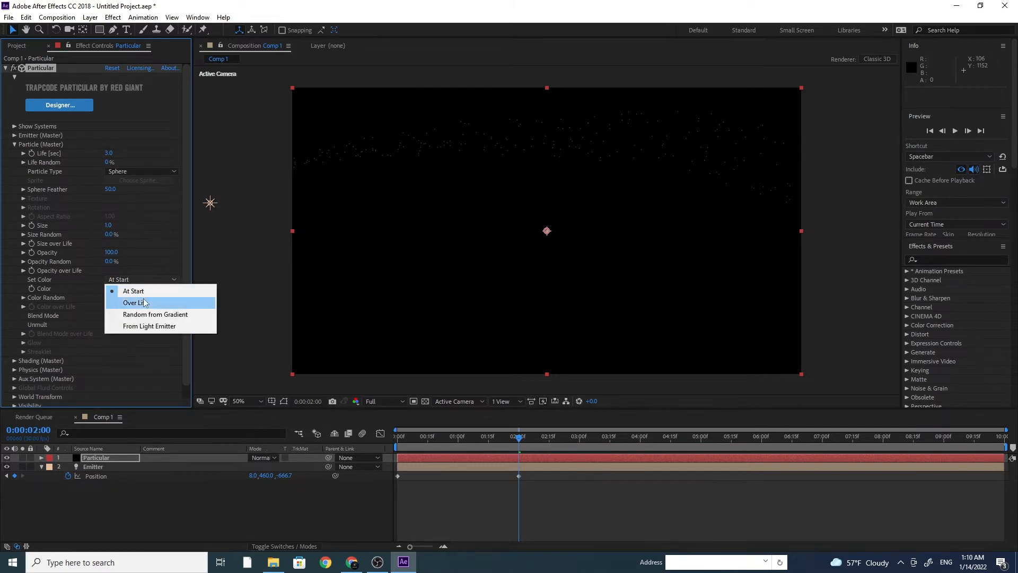
click(145, 303)
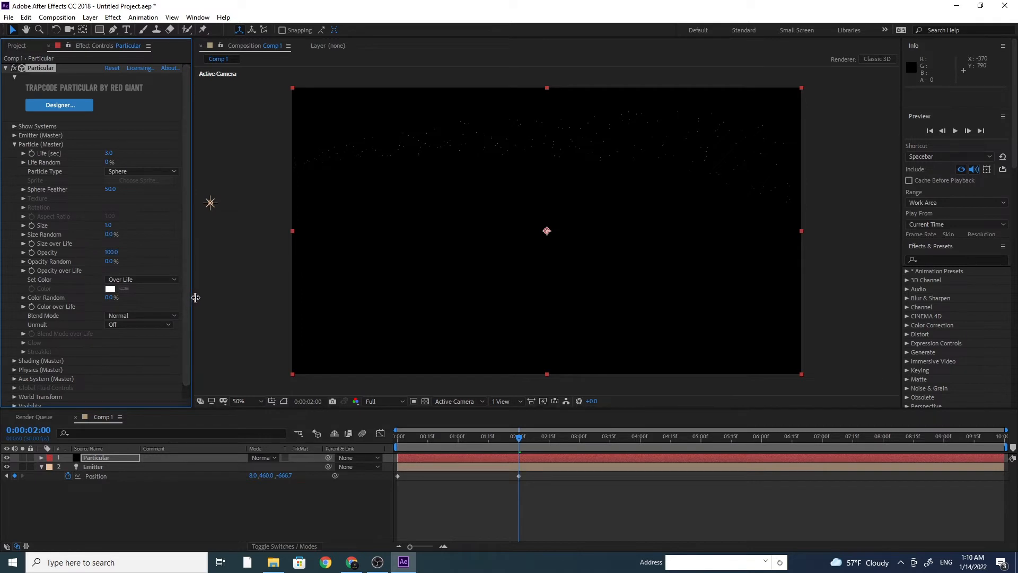
Apply the white-cyan-blue preset to the Color over Life ramp and shift its cyan stop to about the middle
drag(192, 300, 229, 303)
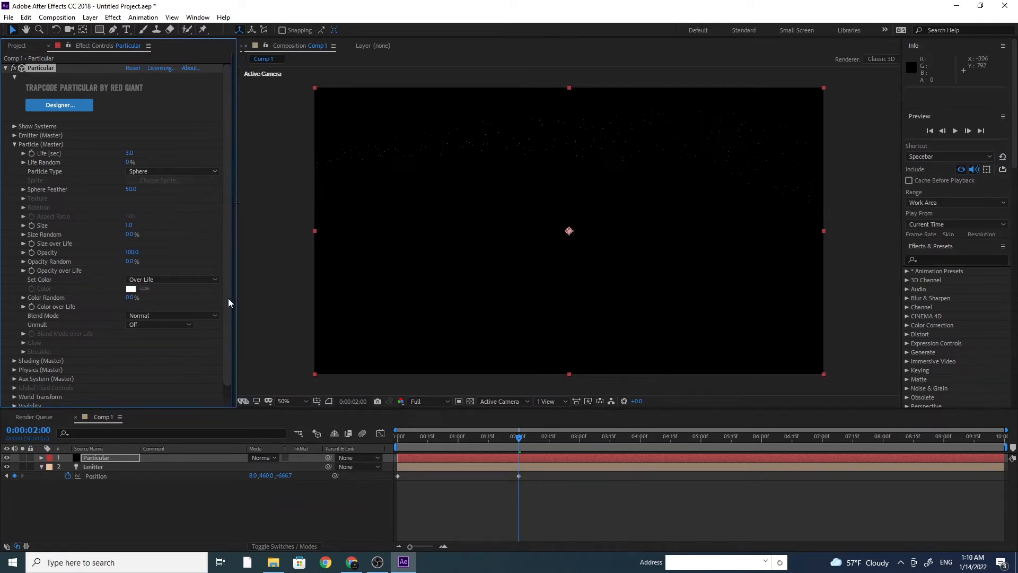
click(24, 307)
scroll(27, 318, down, 1)
click(173, 333)
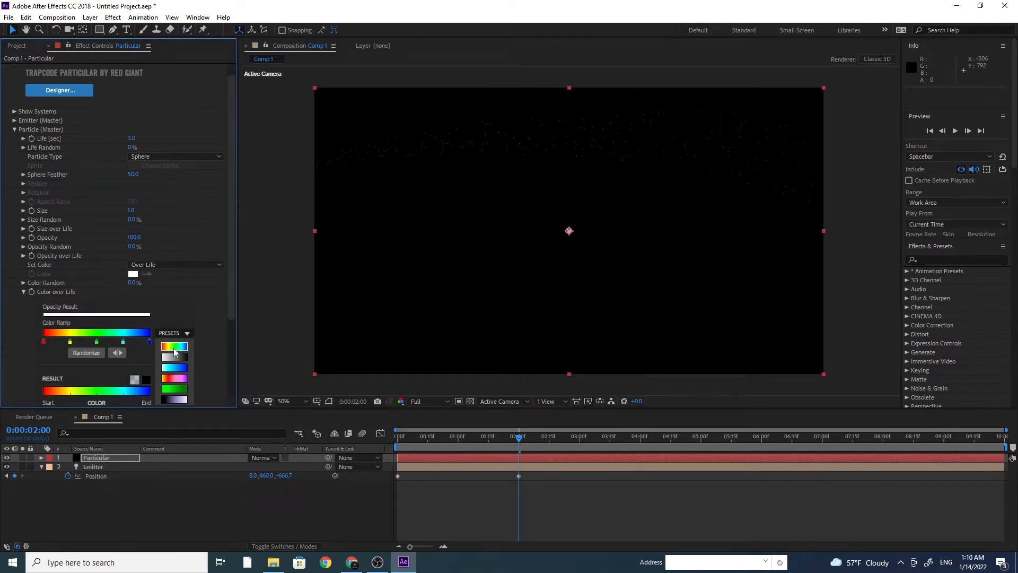
click(174, 368)
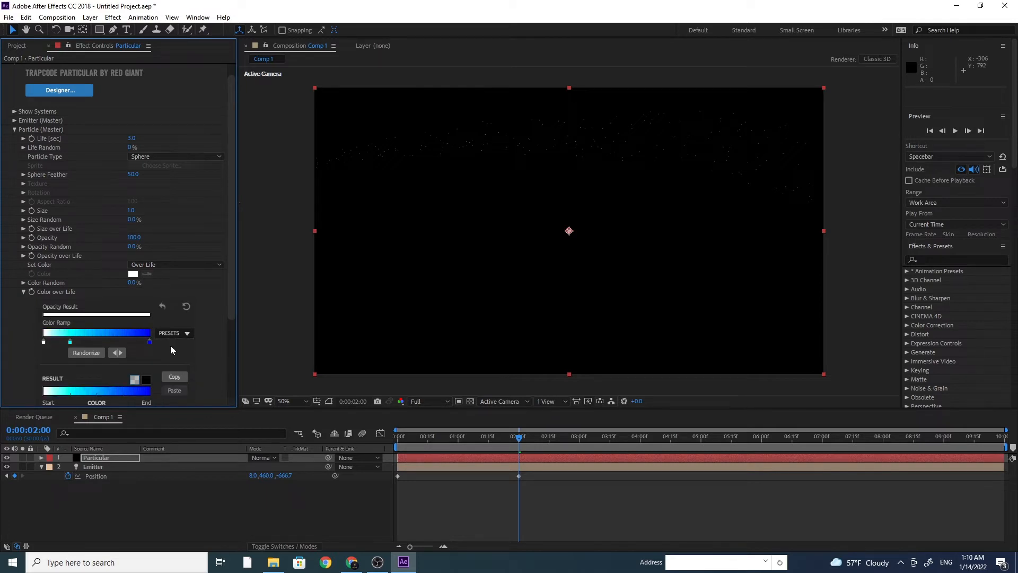
drag(70, 343, 101, 342)
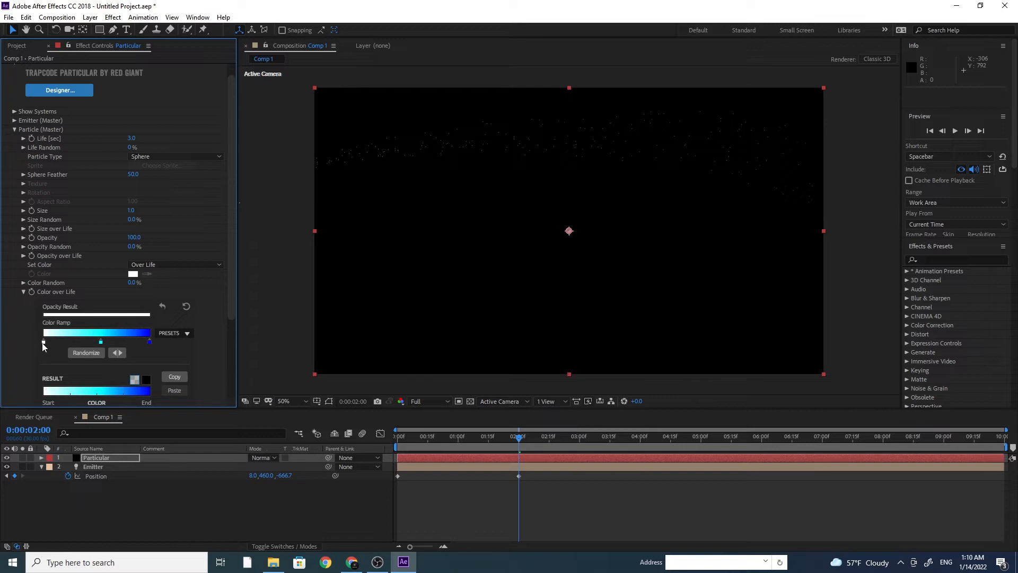
Change the starting white stop of the Color over Life ramp to magenta FF0BFA
double_click(43, 343)
click(149, 401)
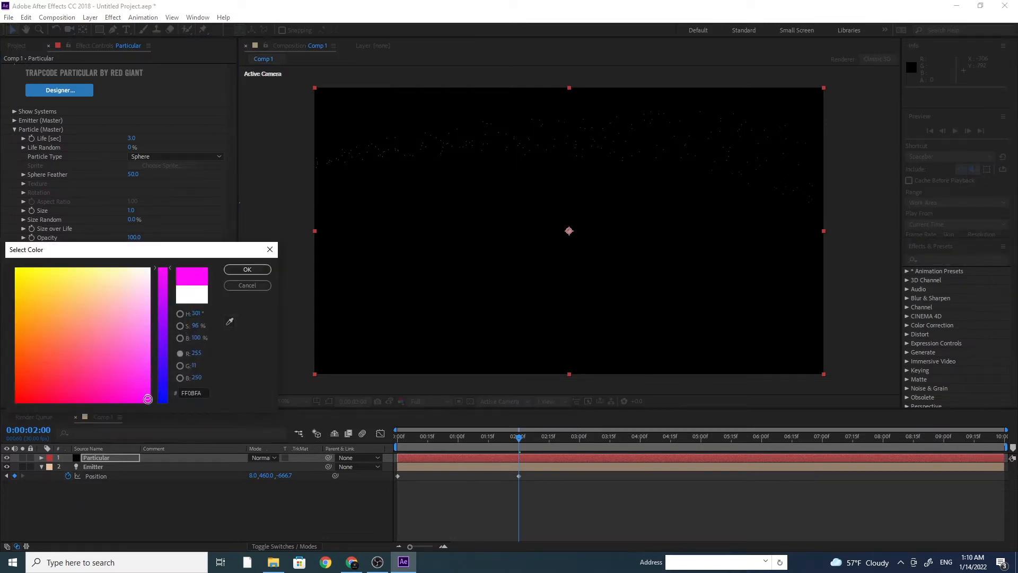
click(246, 271)
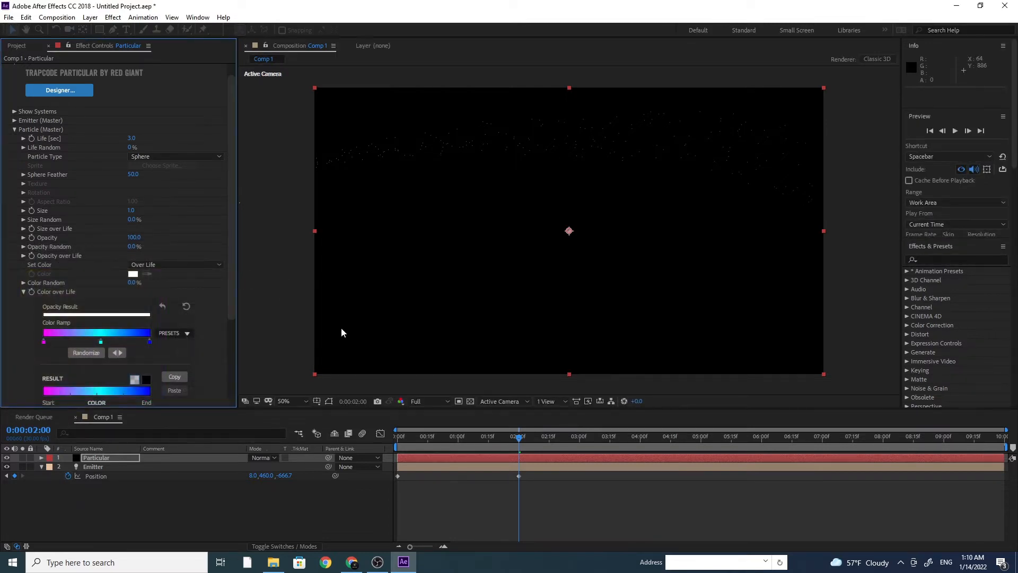
Set the emitter's Particles/sec to 3000 and preview the animation from the start
click(14, 121)
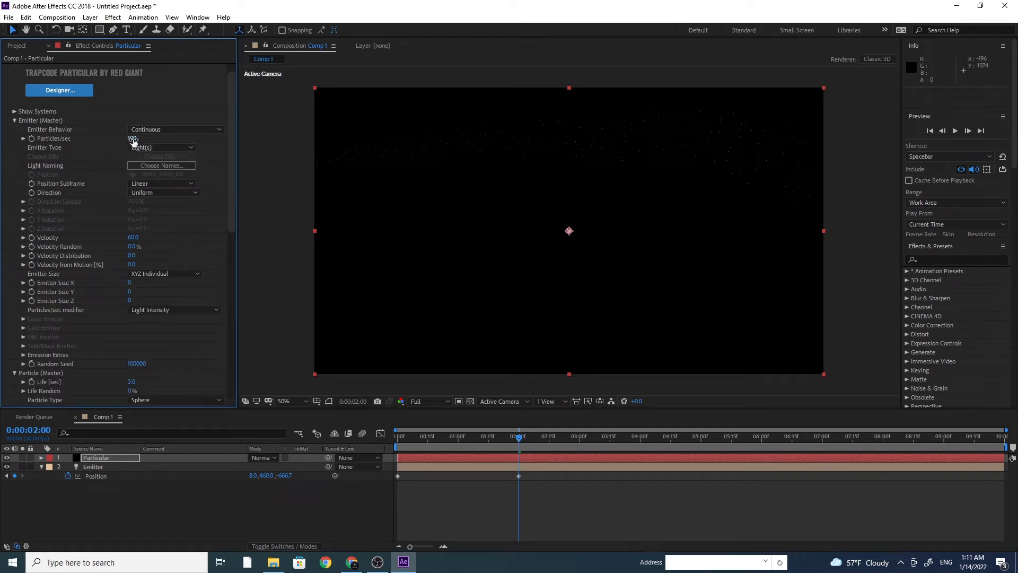
drag(133, 141, 272, 160)
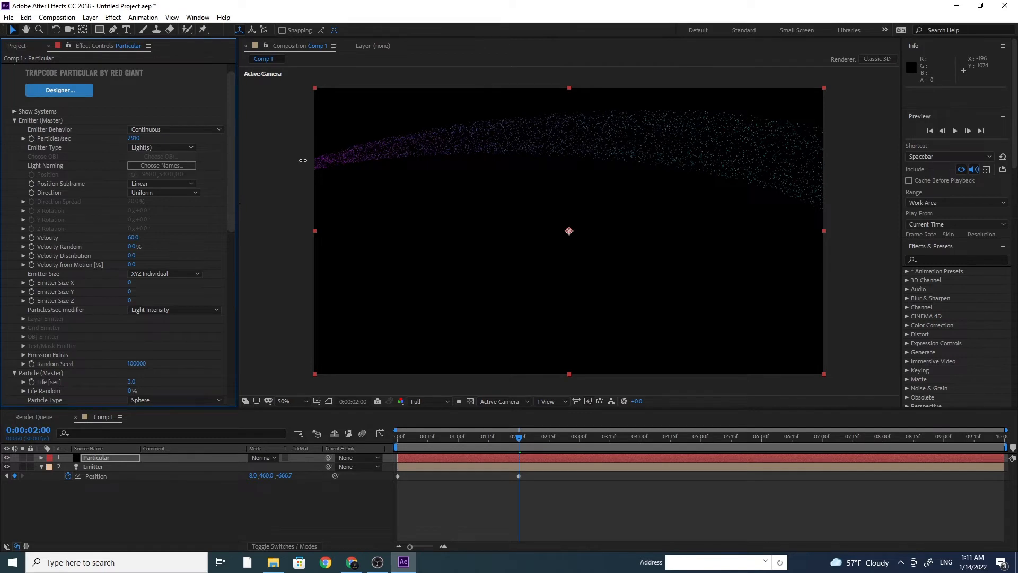
click(140, 138)
text(3000)
key(Return)
click(510, 436)
drag(509, 442, 384, 448)
key(space)
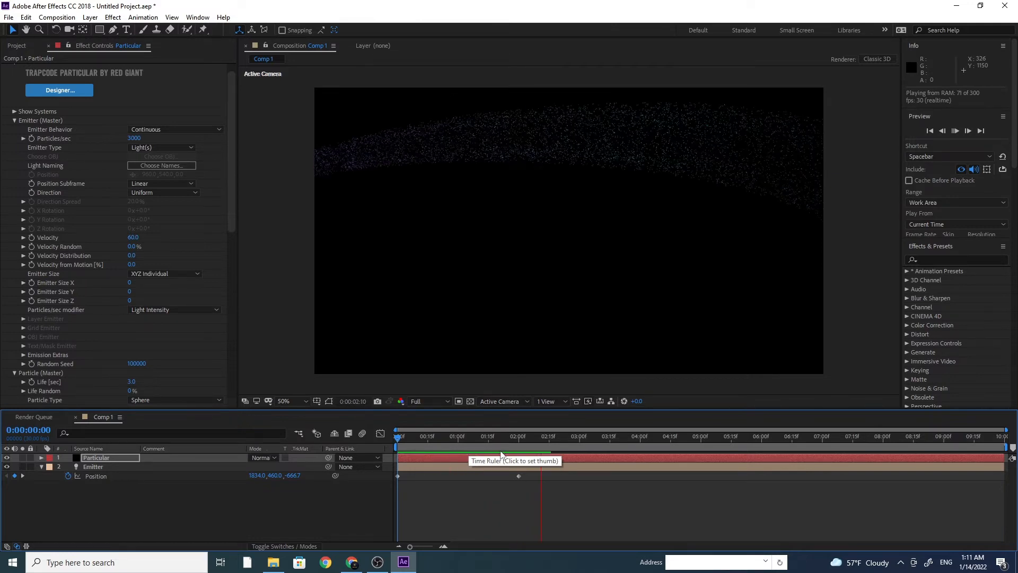
key(space)
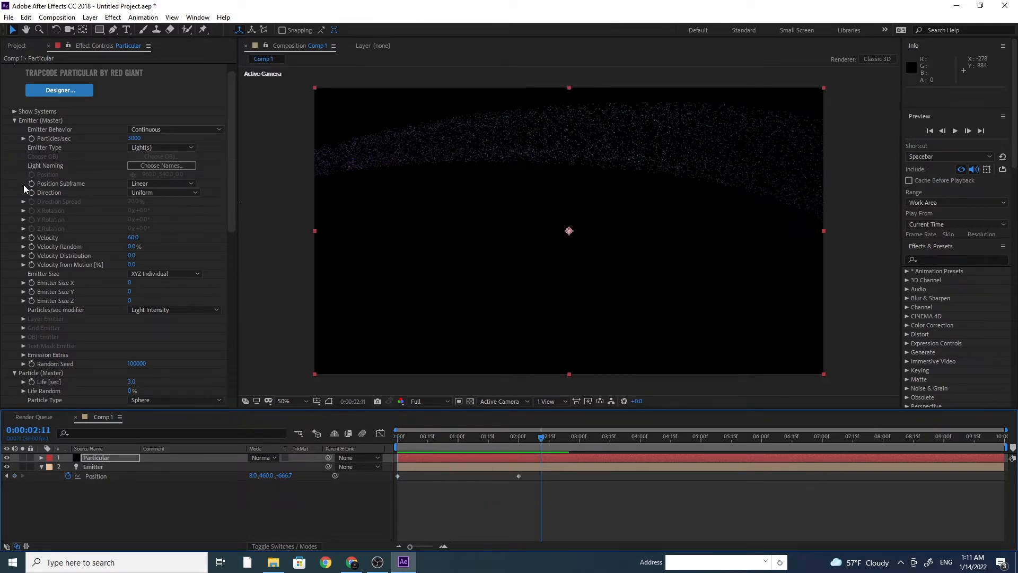
Set the current time to 2:10 and reduce the emitter Velocity to 30
mouse_move(534, 441)
mouse_down()
mouse_move(454, 440)
mouse_move(536, 432)
mouse_up()
drag(130, 240, 132, 240)
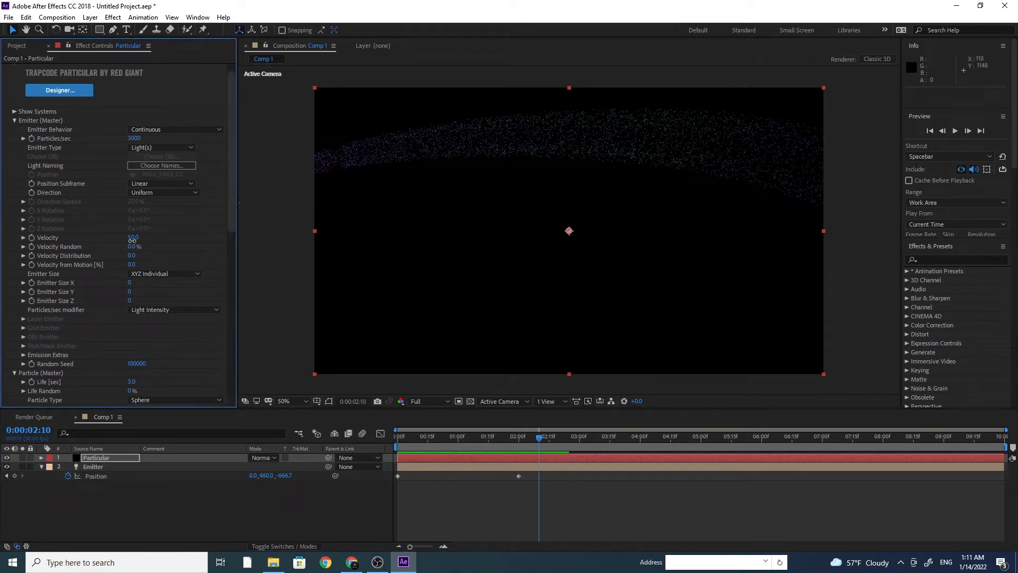
drag(132, 240, 131, 240)
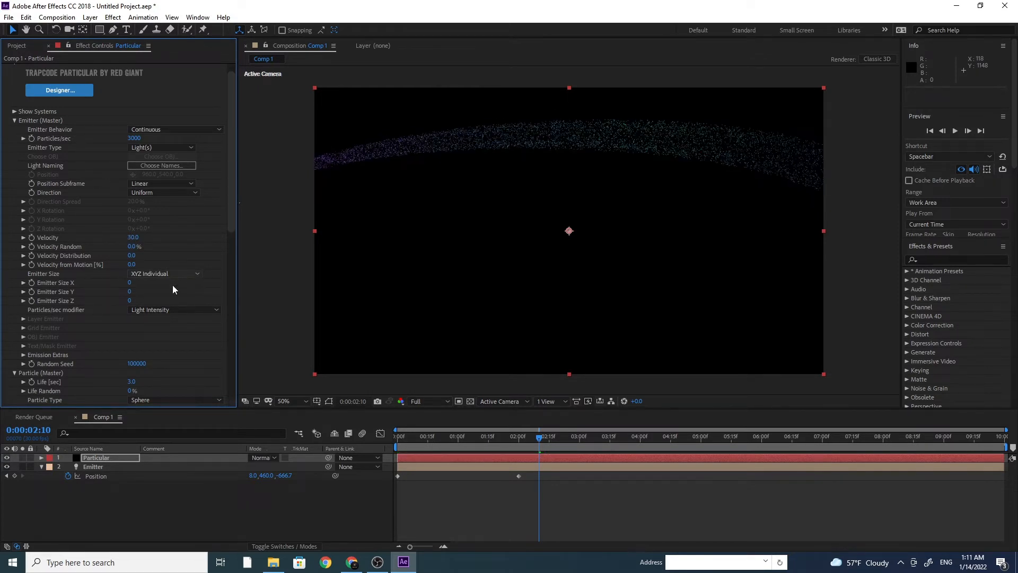
Set Affect Size to 4 in the Turbulence Field of Particular's Air physics
click(16, 119)
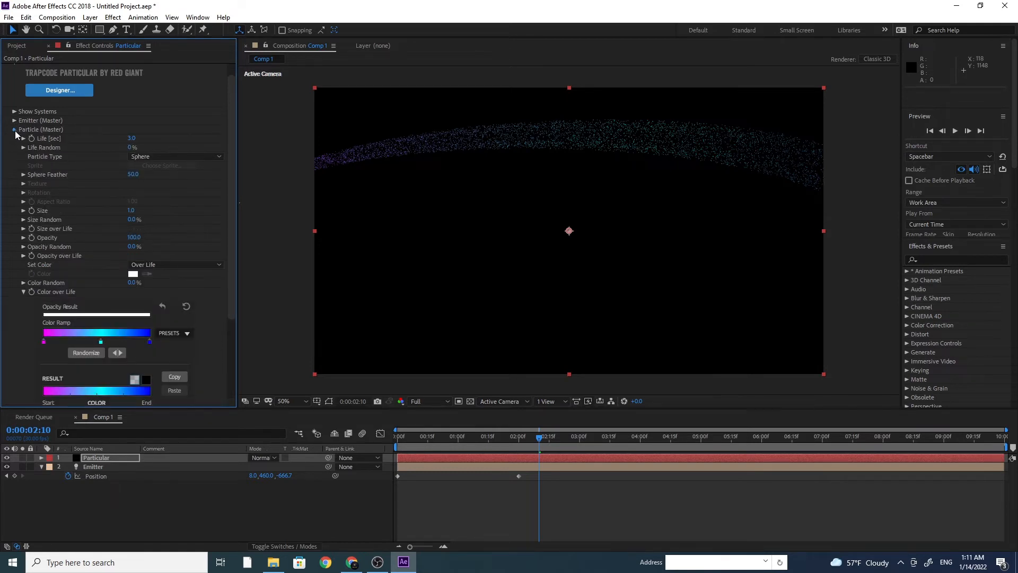
click(15, 130)
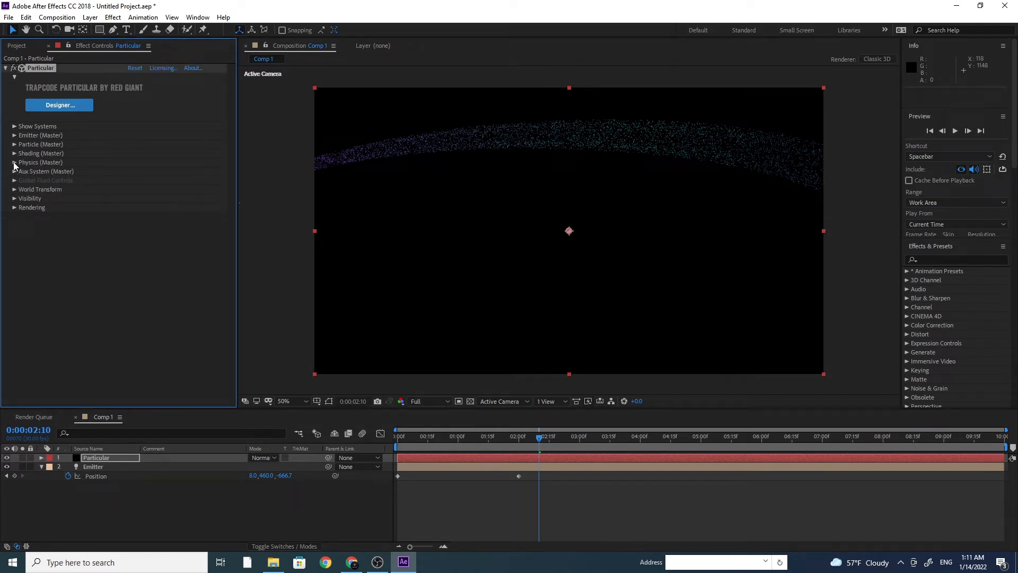
click(15, 163)
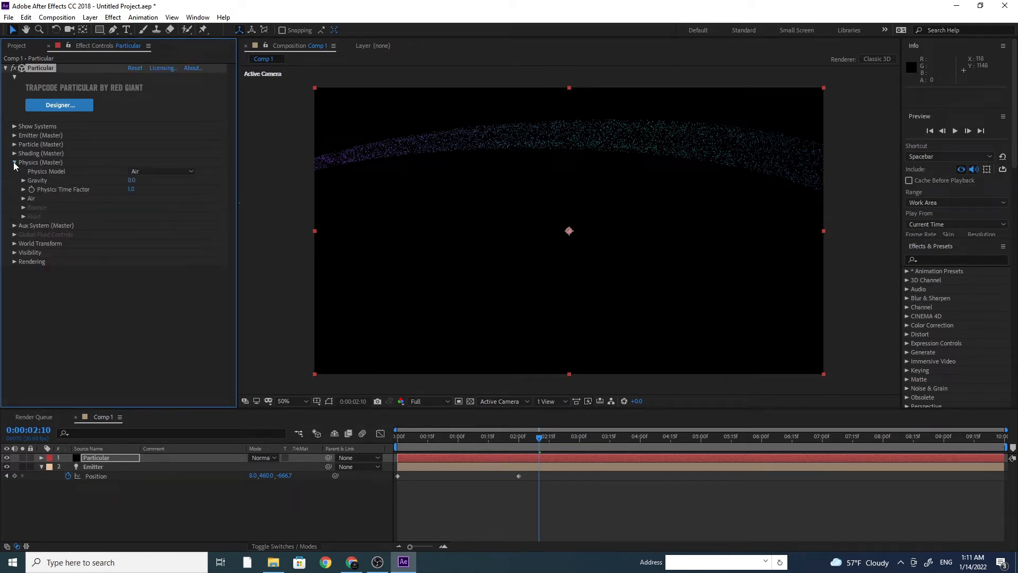
click(22, 198)
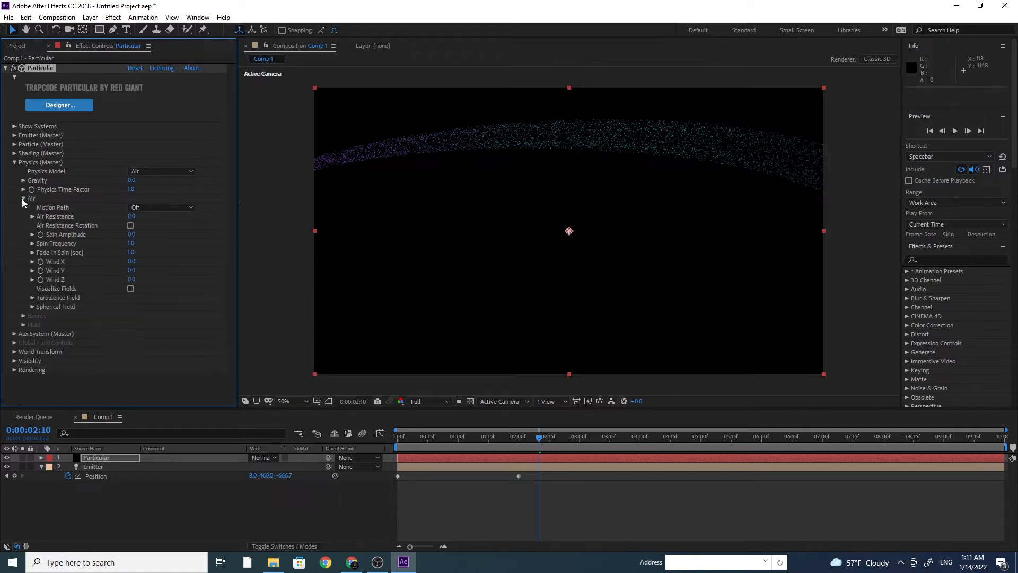
click(32, 298)
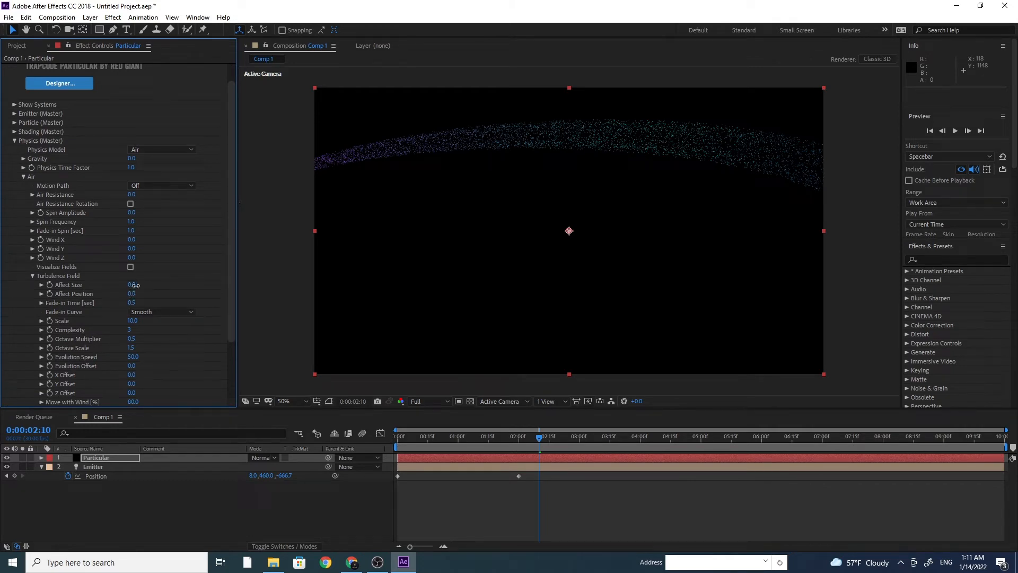
drag(136, 284, 133, 285)
click(135, 285)
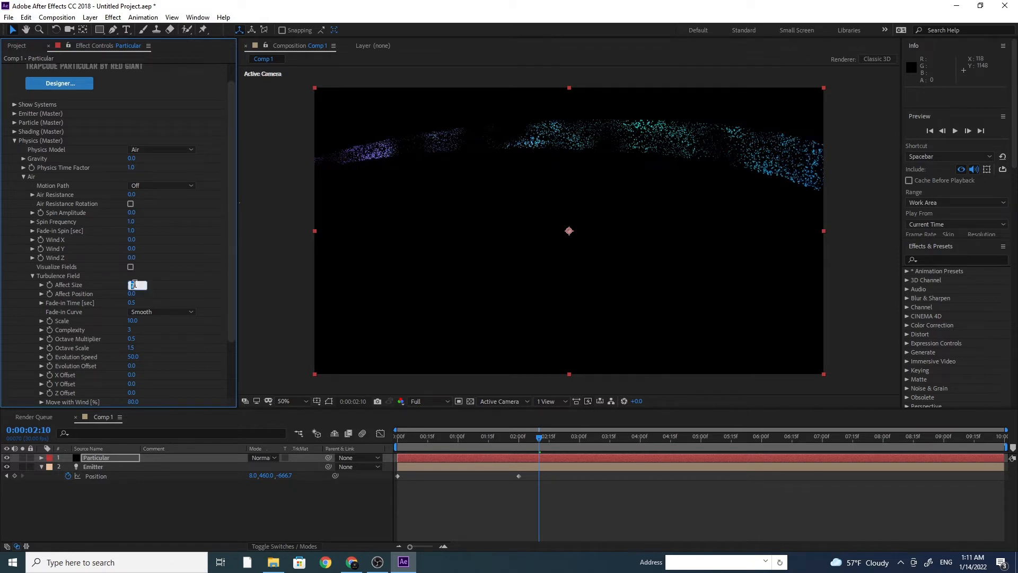
text(4)
key(Return)
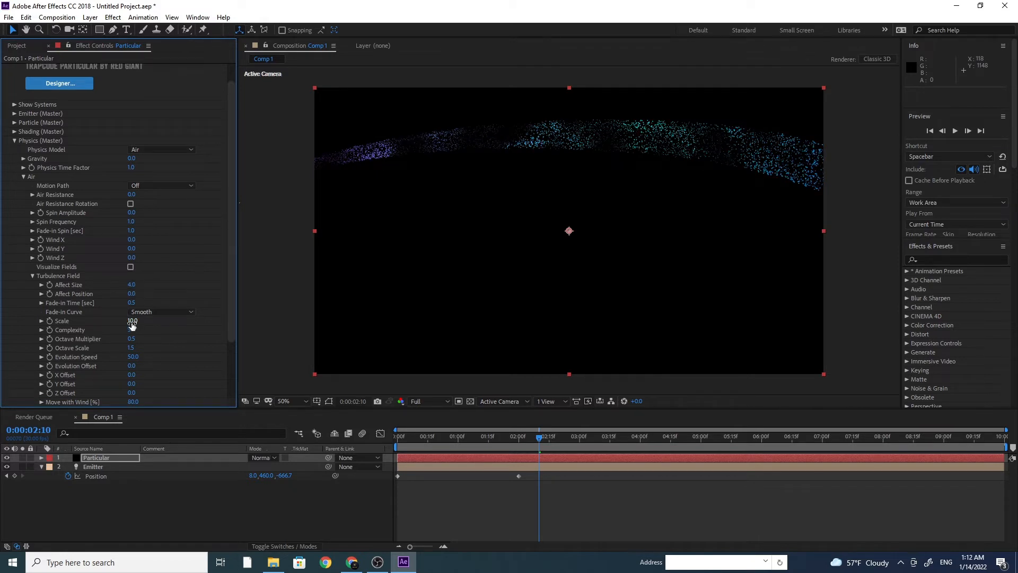
Set the Turbulence Field's Scale to 50
drag(132, 323, 147, 321)
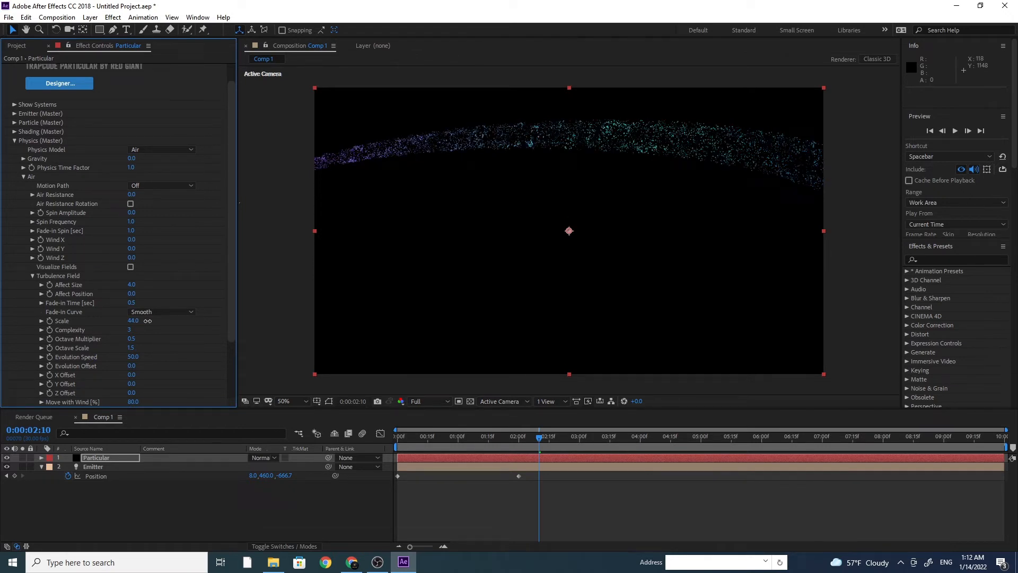
click(134, 320)
text(5)
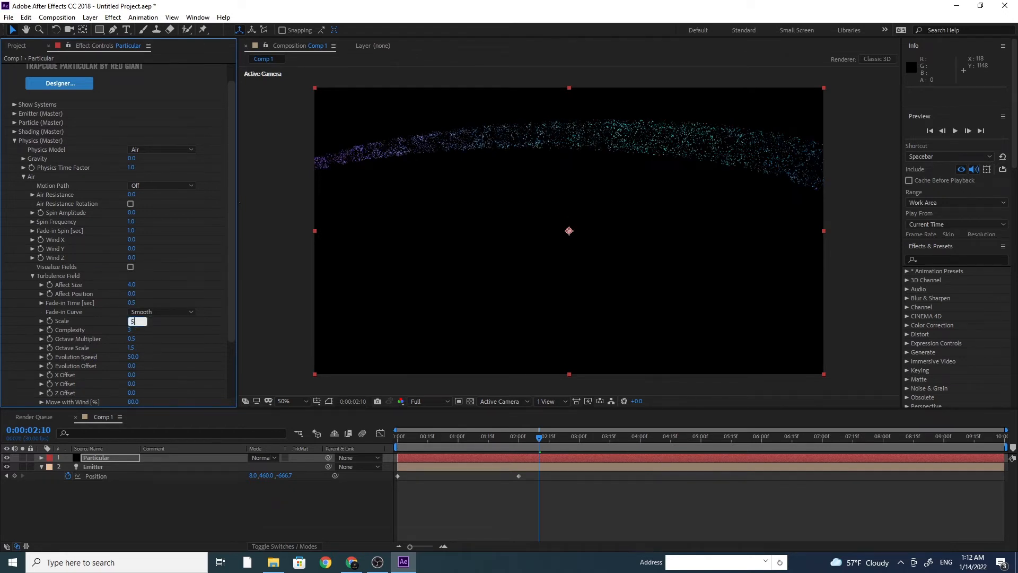
text(0)
key(Return)
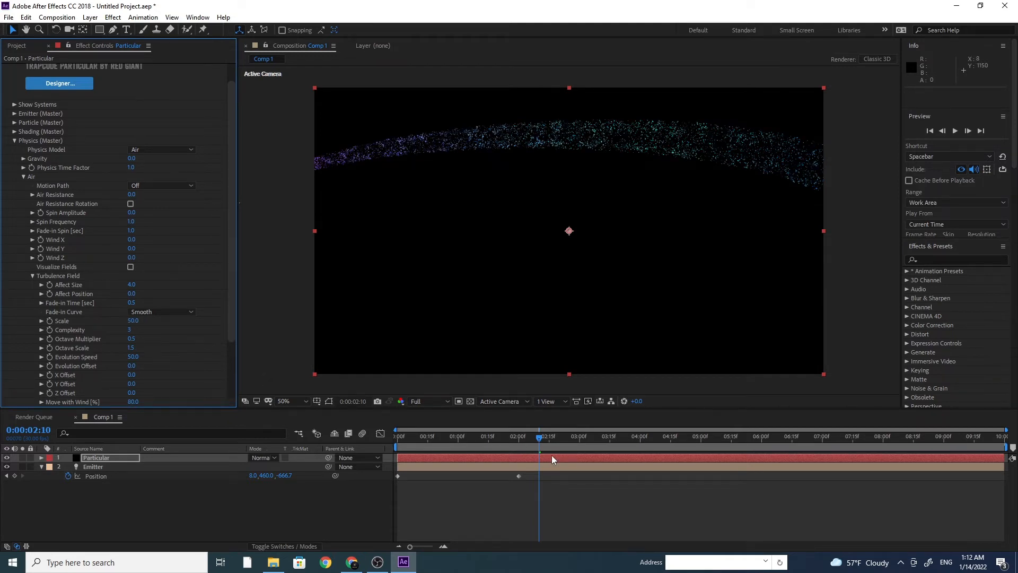
Preview the turbulent particle trail from the start and scrub back to about 0:25
drag(542, 439, 381, 441)
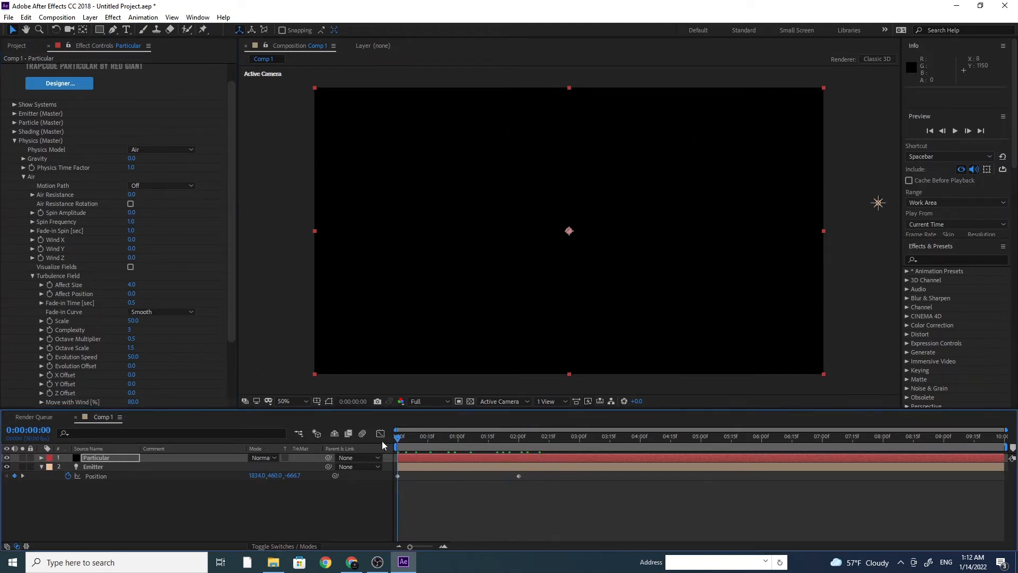
key(space)
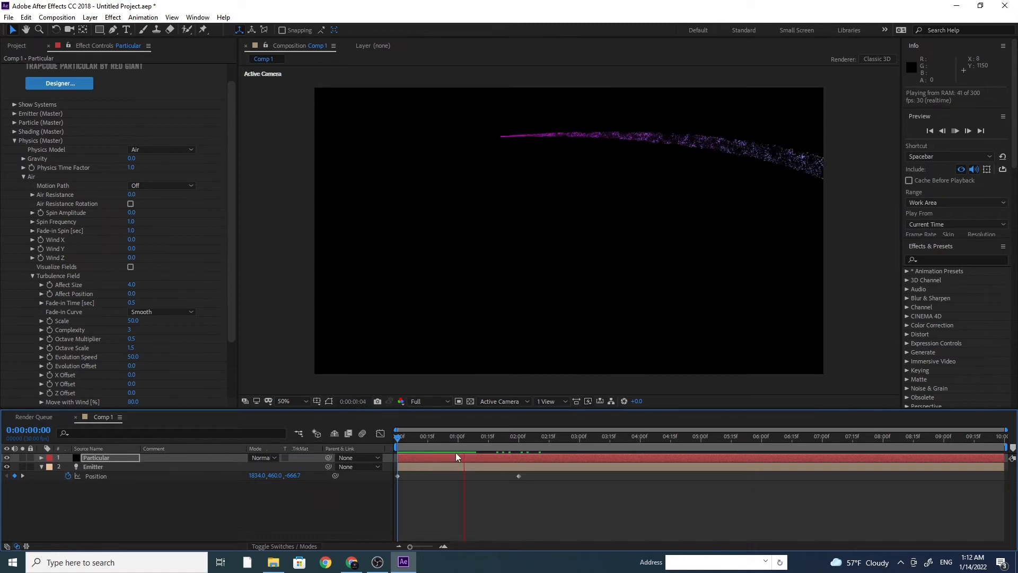
key(space)
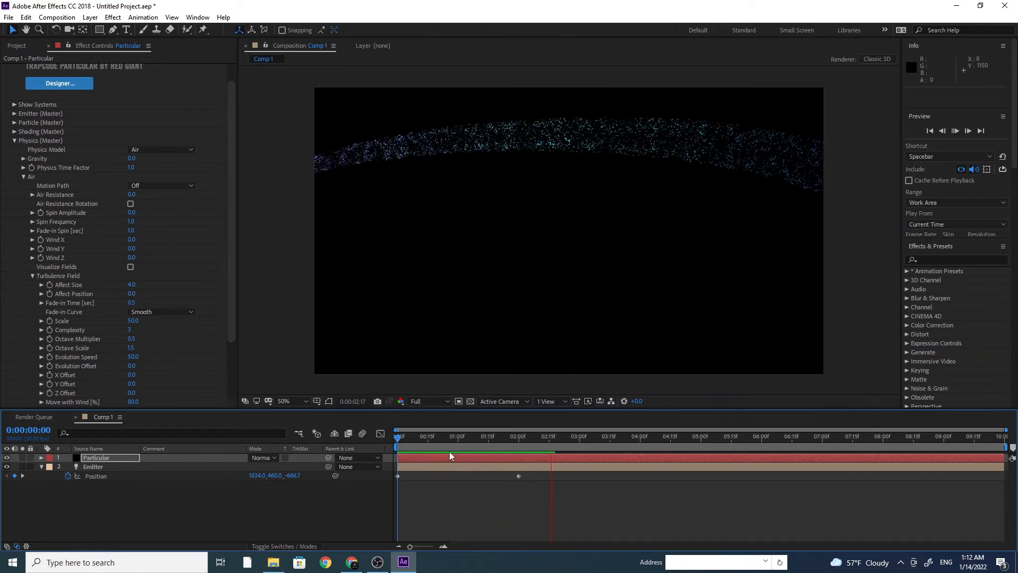
drag(528, 440, 448, 444)
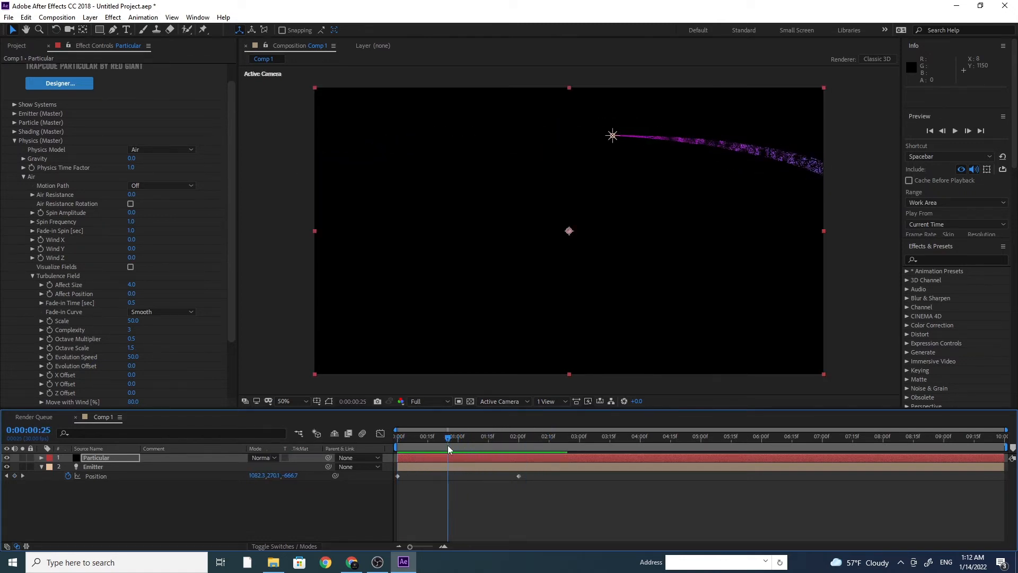
Play a short stretch of the trail and set the Turbulence Field's Scale to 100
key(space)
key(space)
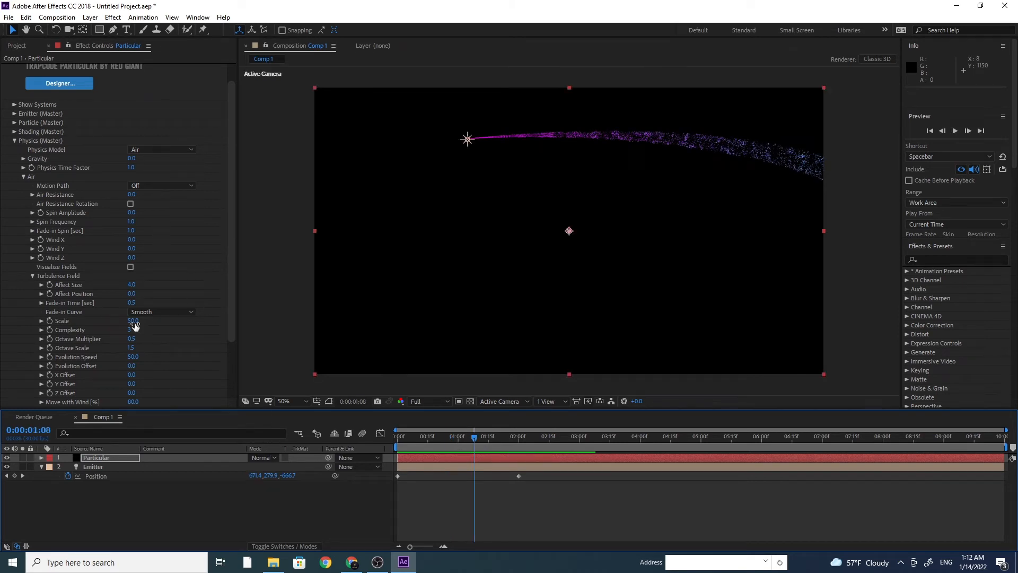
drag(132, 320, 161, 318)
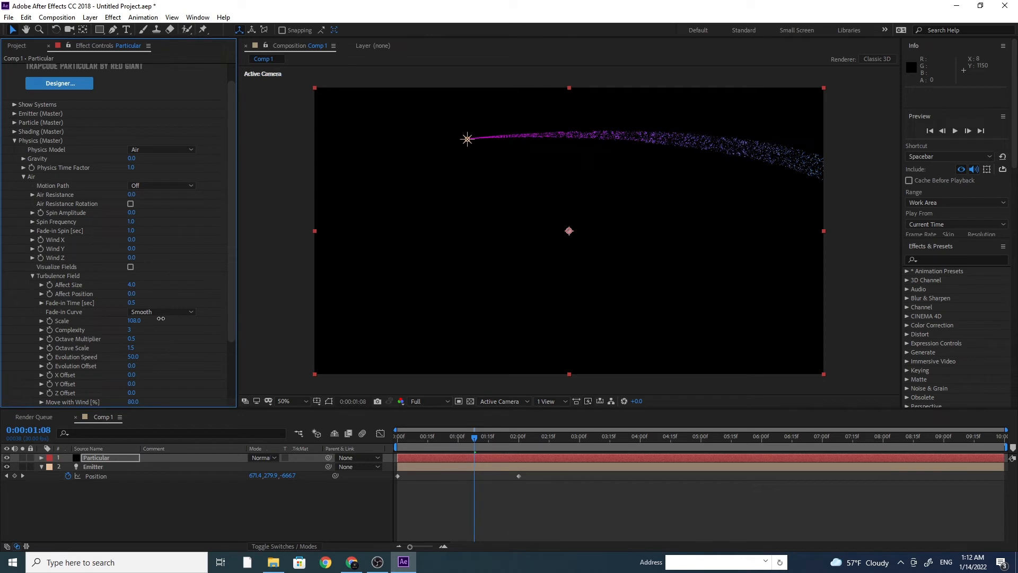
click(147, 320)
text(100)
key(Return)
Preview the particle trail from about 0:04 and scrub back to about 1:26
drag(471, 438, 405, 446)
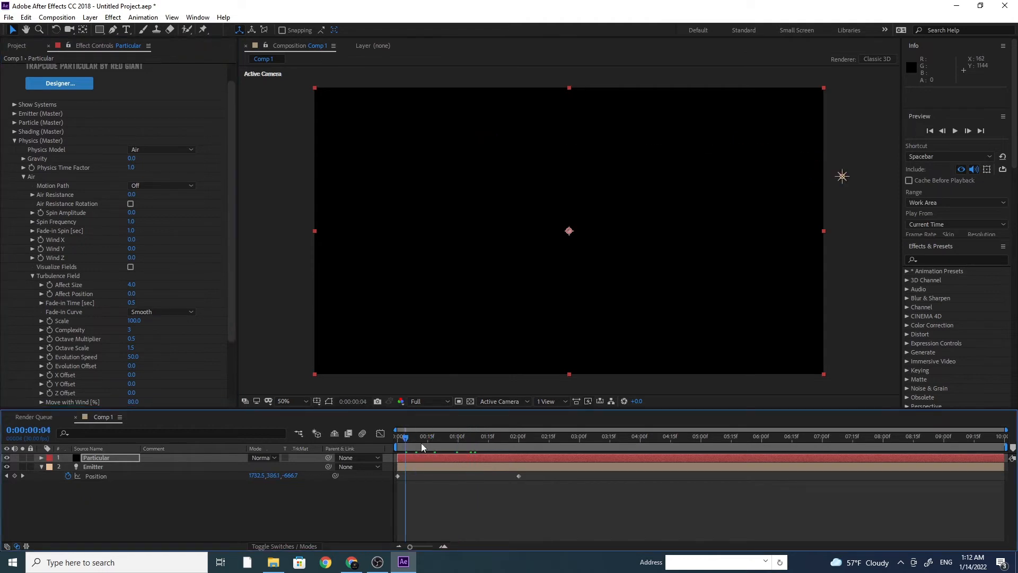
key(space)
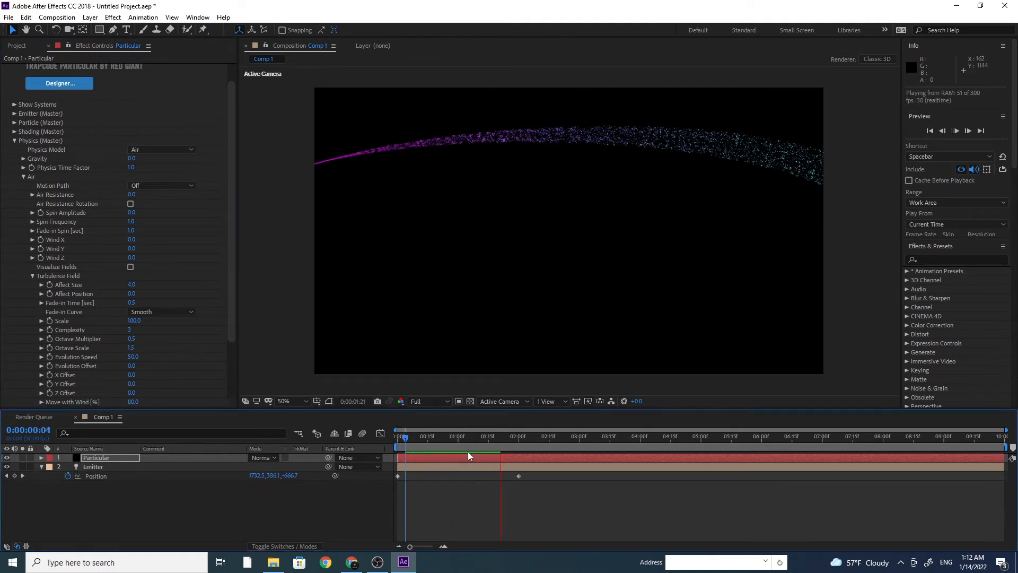
key(space)
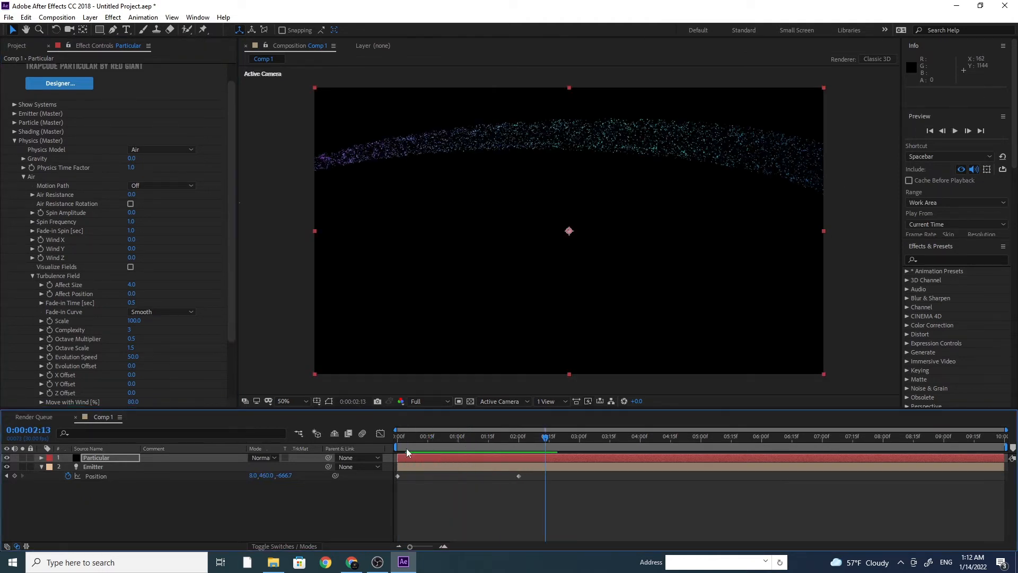
drag(548, 441, 511, 445)
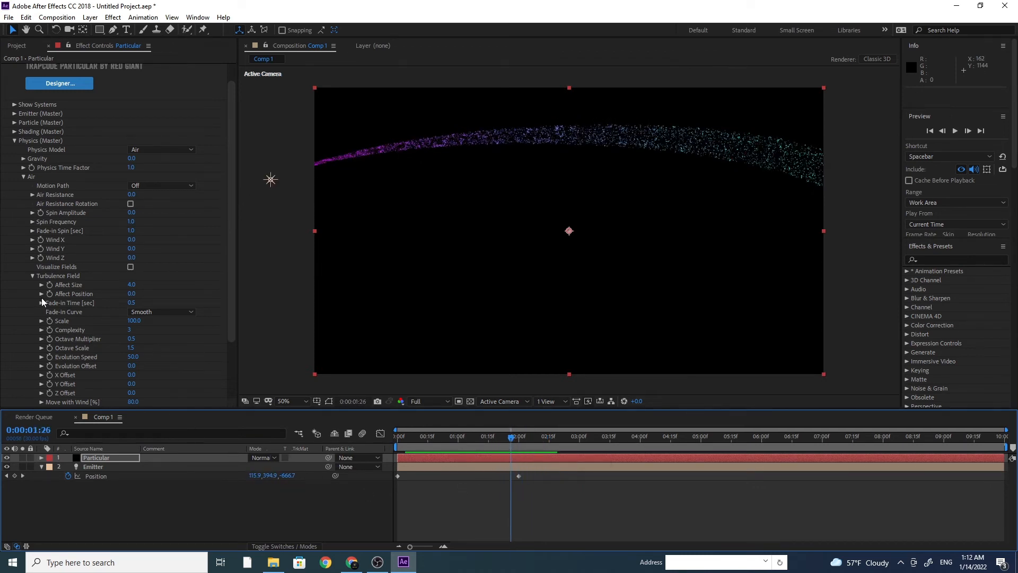
Apply the Stylize Glow effect to the Particular layer and collapse its settings
click(15, 141)
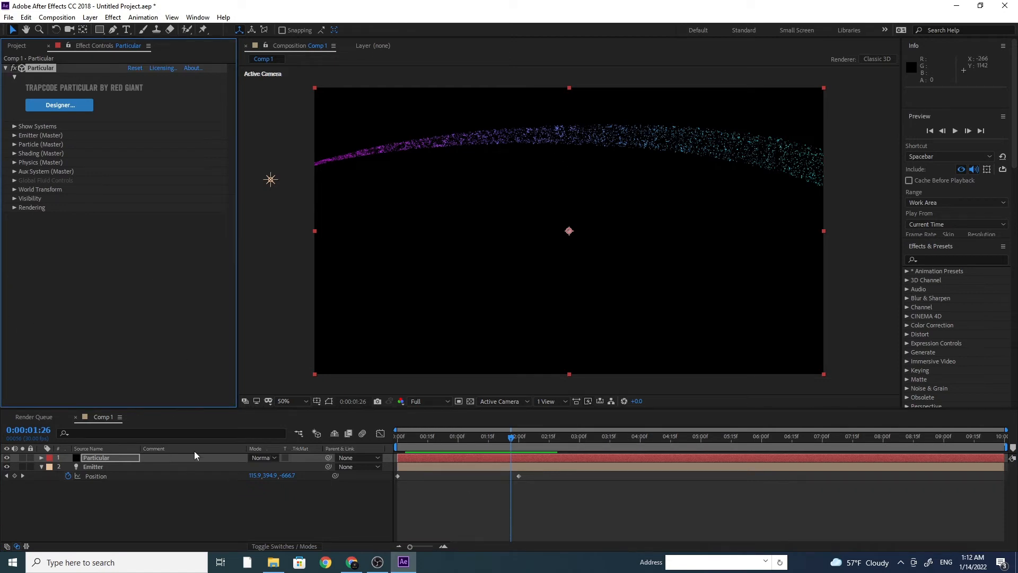
click(101, 457)
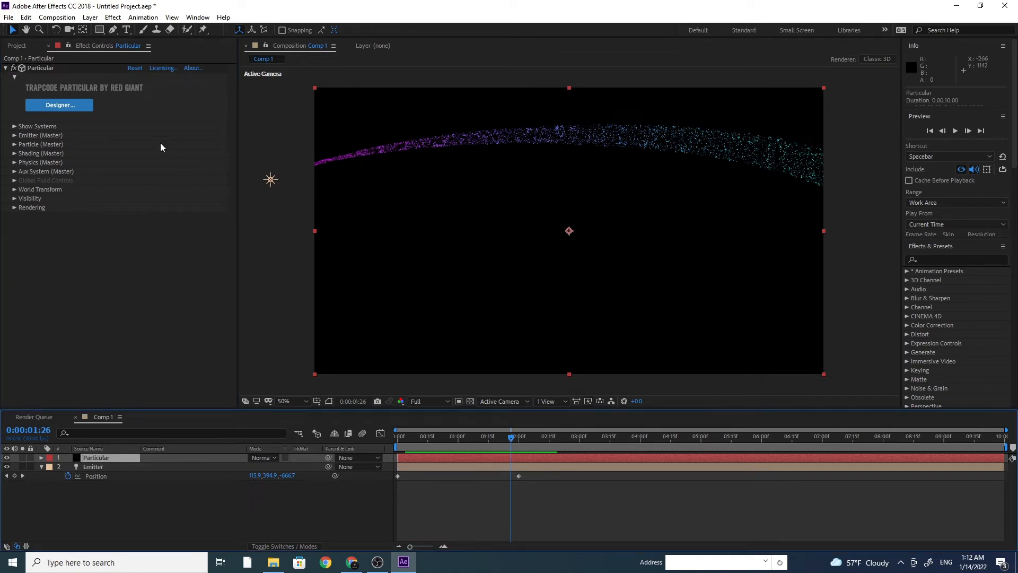
click(112, 18)
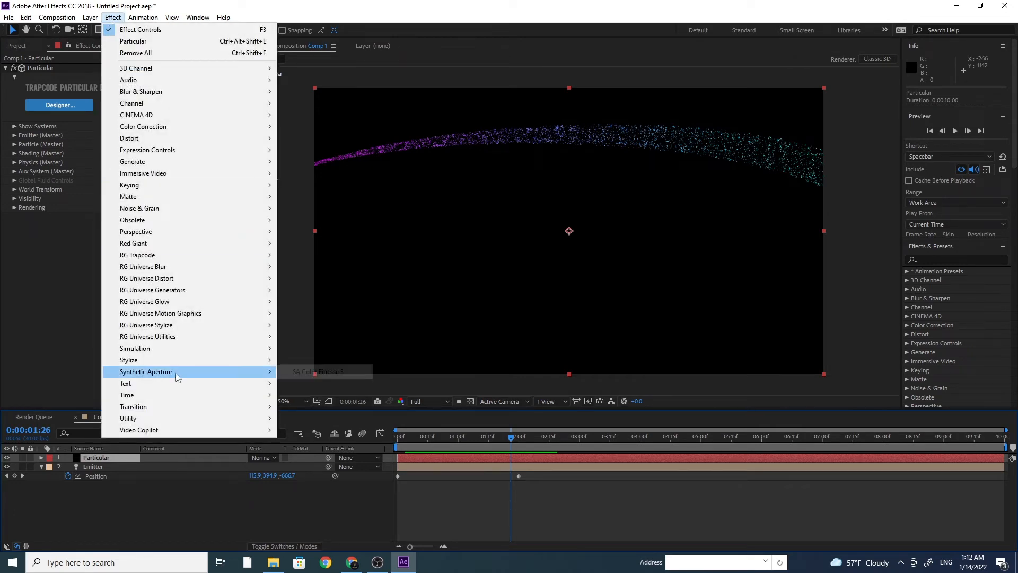
mouse_move(233, 362)
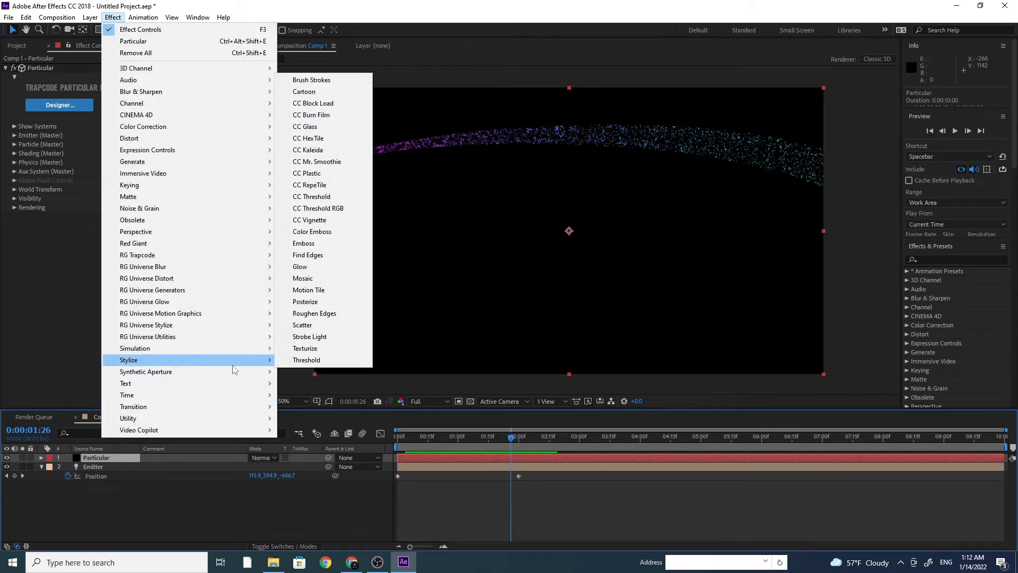
click(300, 266)
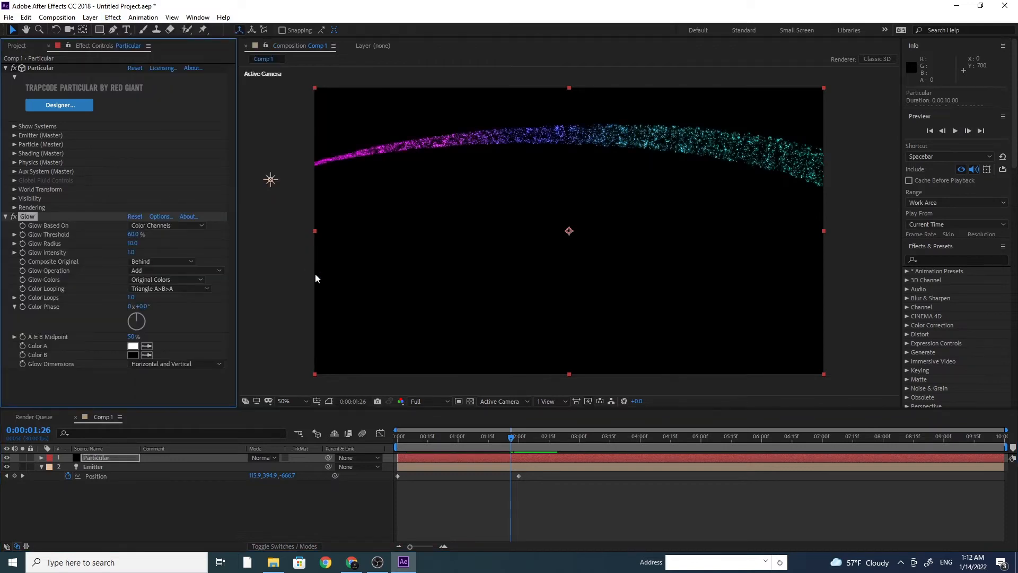
click(6, 217)
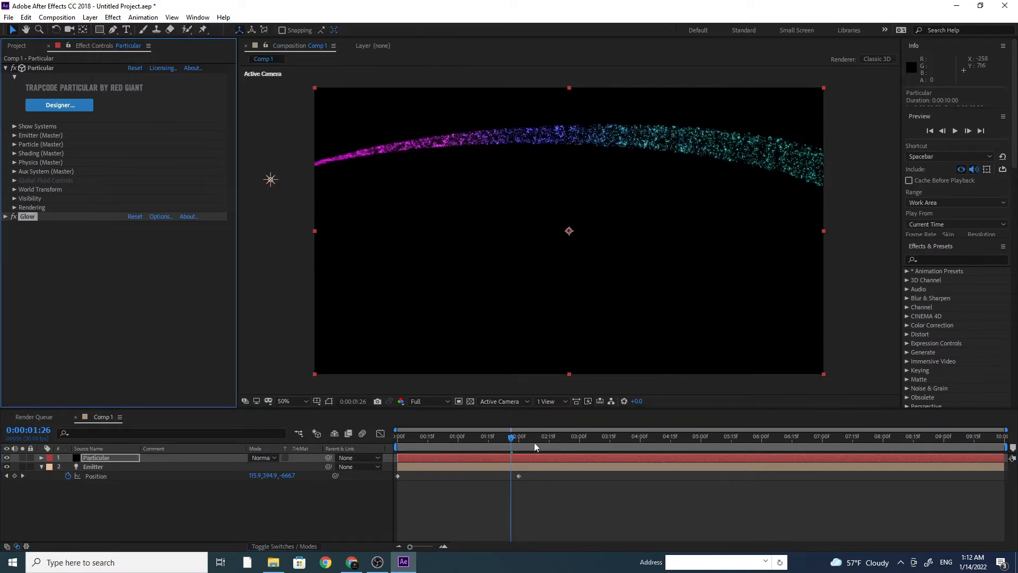
Preview the glowing trail from the start, scrub back to 1:10 and collapse the Emitter light's properties
drag(512, 439, 386, 447)
key(space)
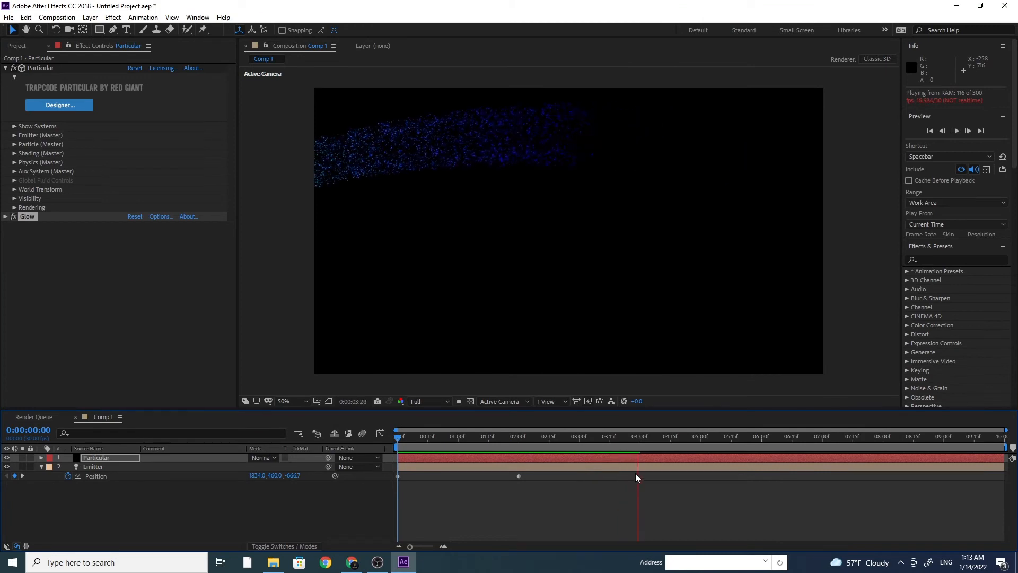
click(685, 439)
drag(686, 437, 478, 442)
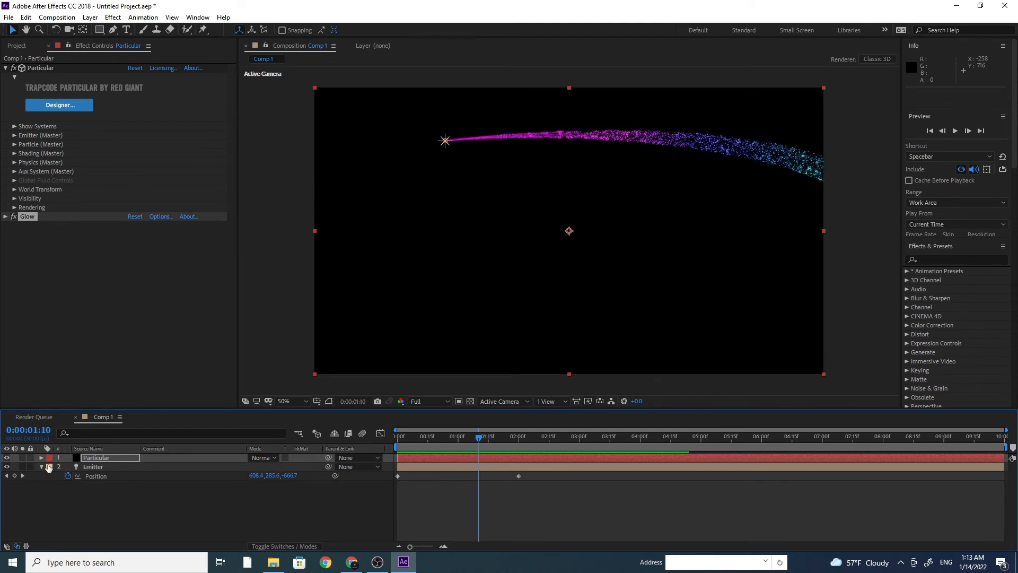
click(41, 466)
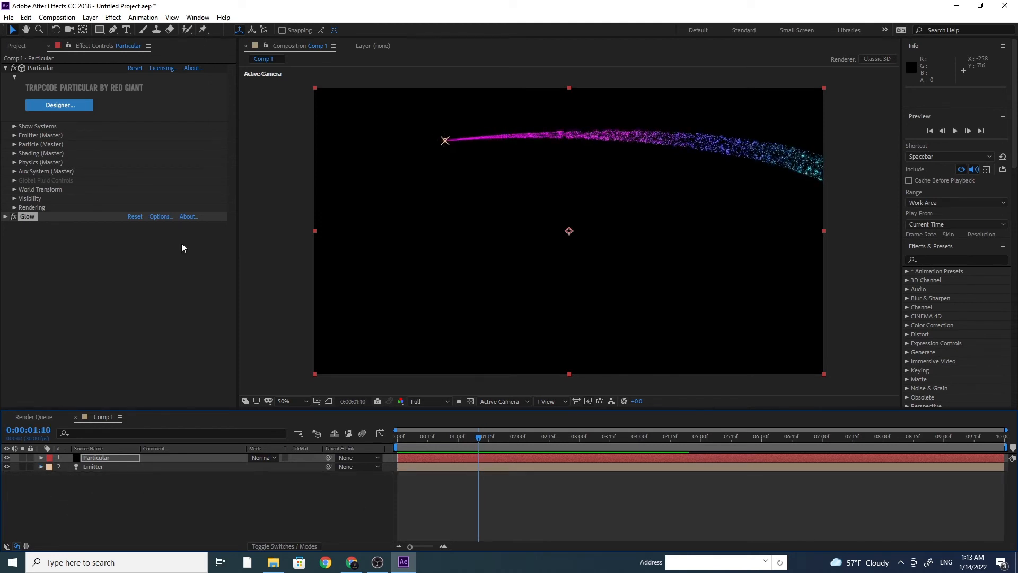
Create a black 1920 x 1080 solid named BG and place it beneath the Emitter layer
click(90, 17)
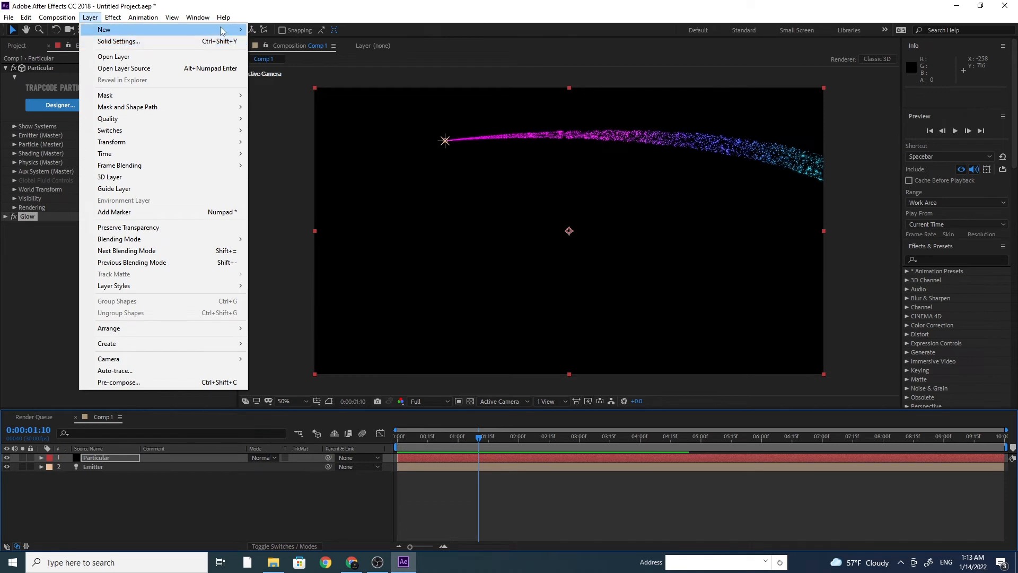
mouse_move(234, 30)
click(280, 41)
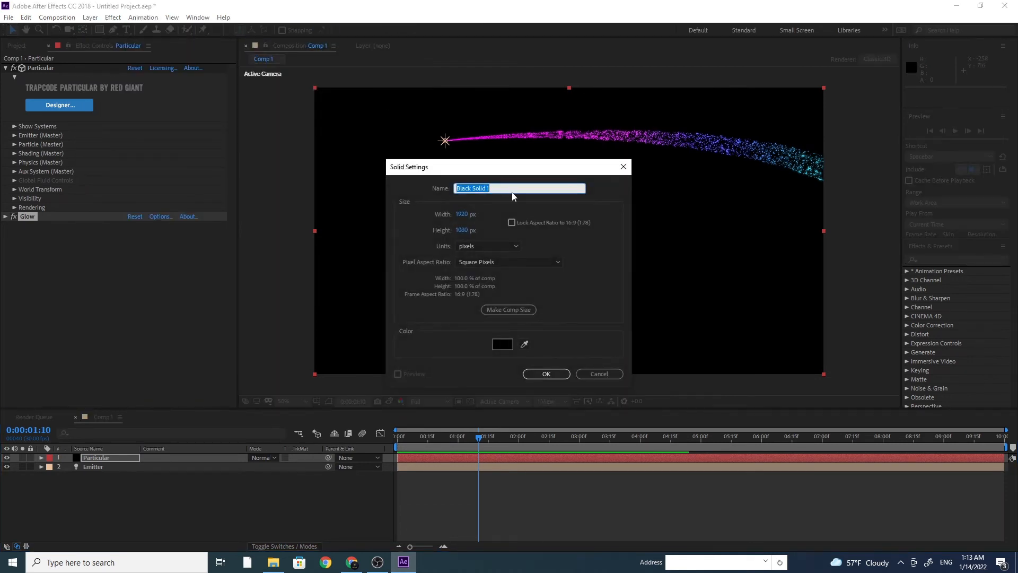
text(BG)
click(554, 376)
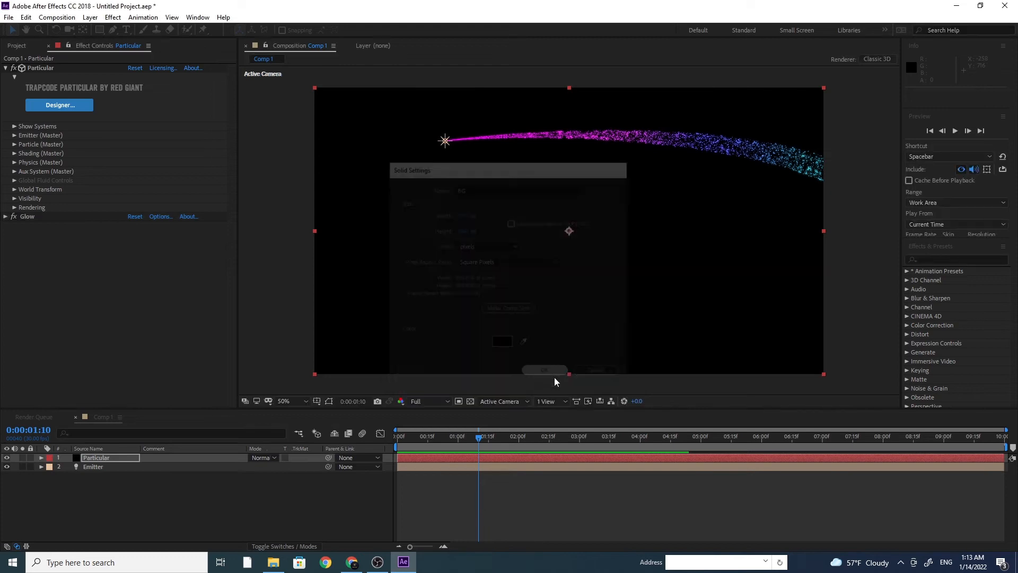
drag(106, 470, 107, 486)
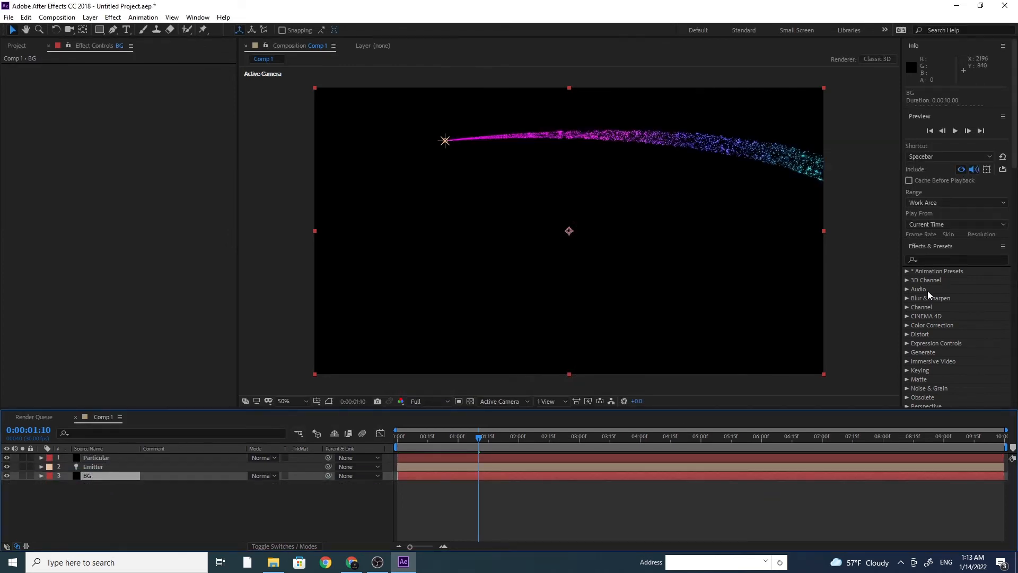
Apply Gradient Ramp to the BG solid, set it to Radial Ramp and move its start point to the frame's centre
click(934, 260)
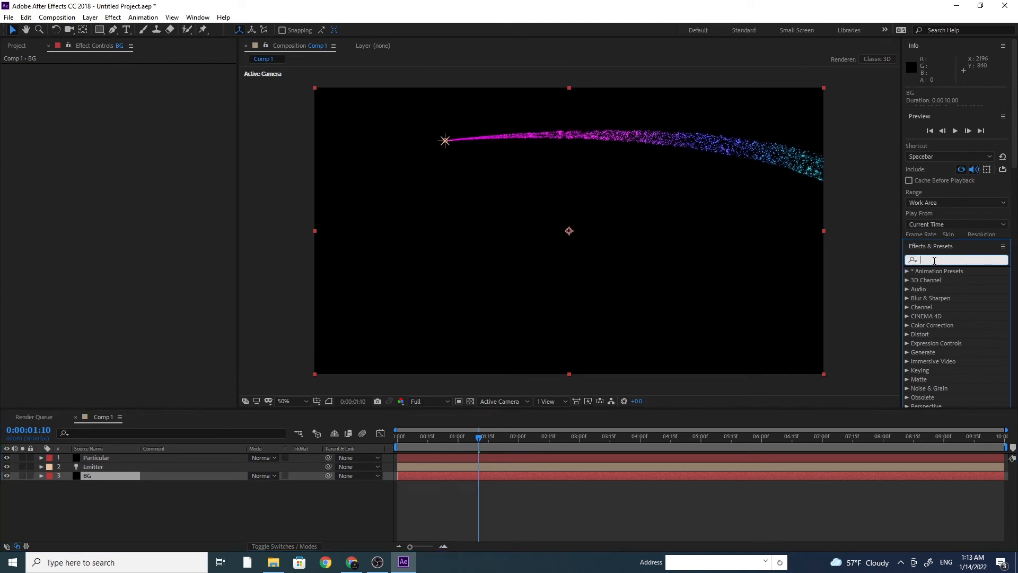
text(ramp)
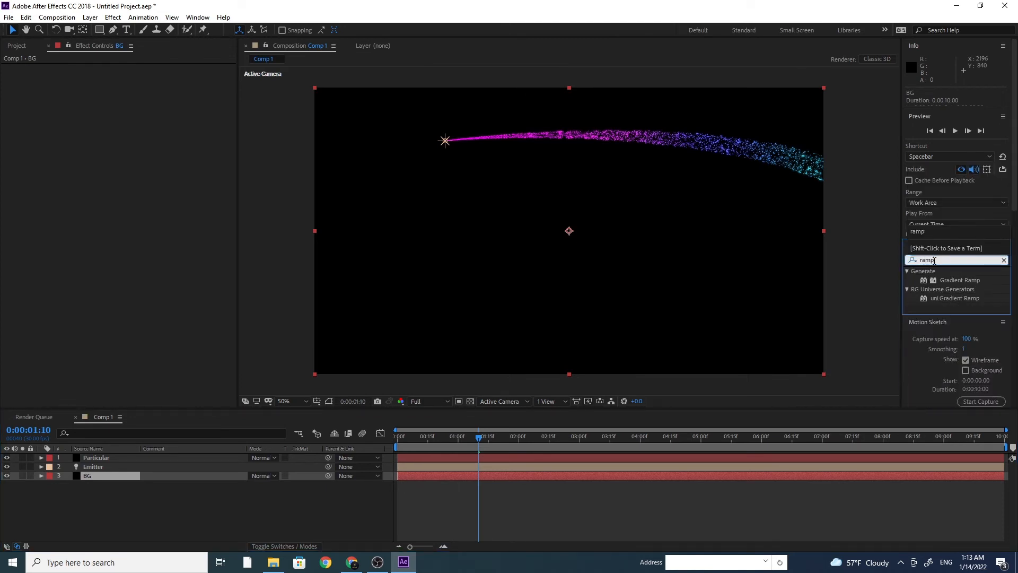
drag(958, 280, 120, 475)
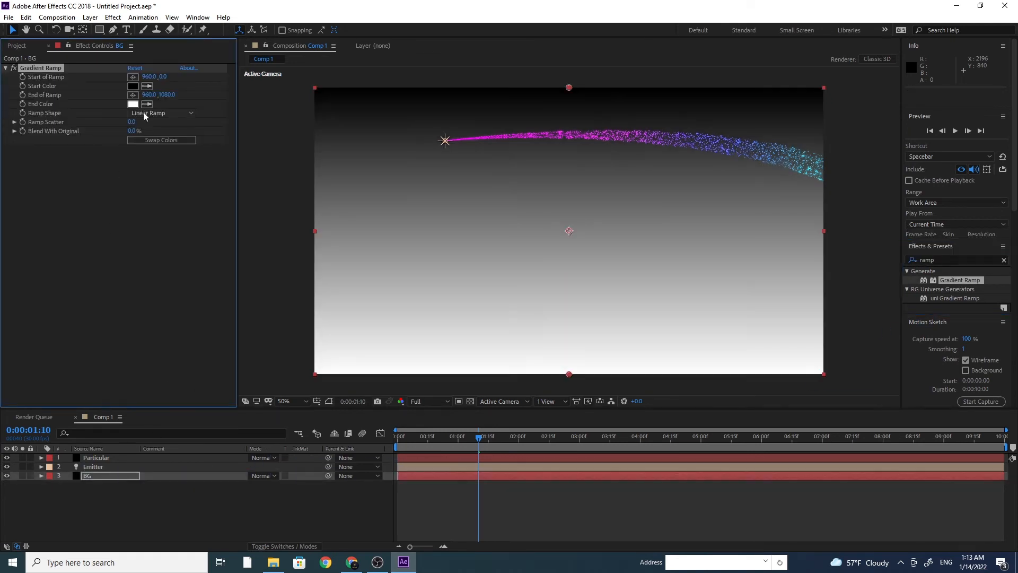
click(145, 114)
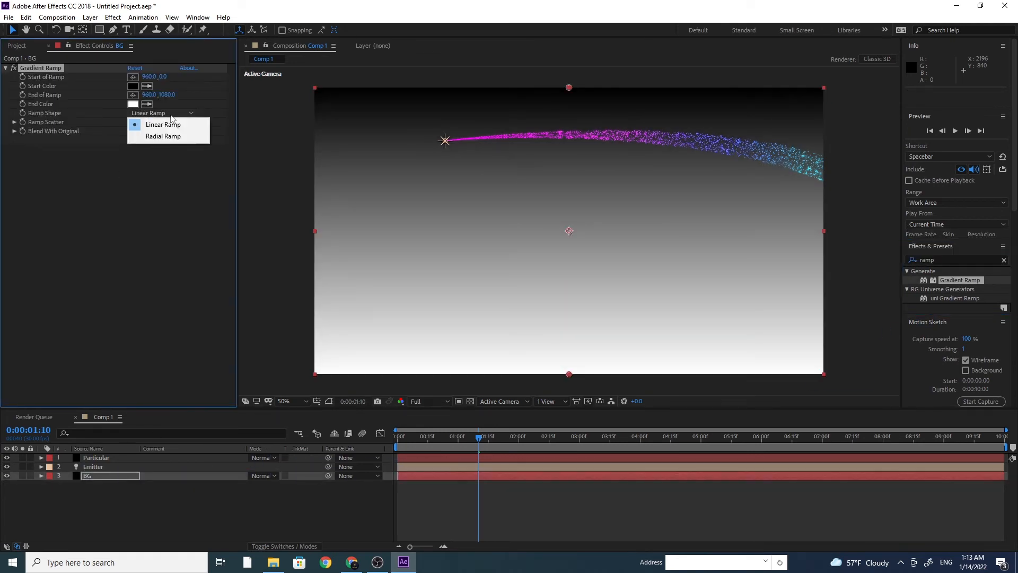
click(177, 137)
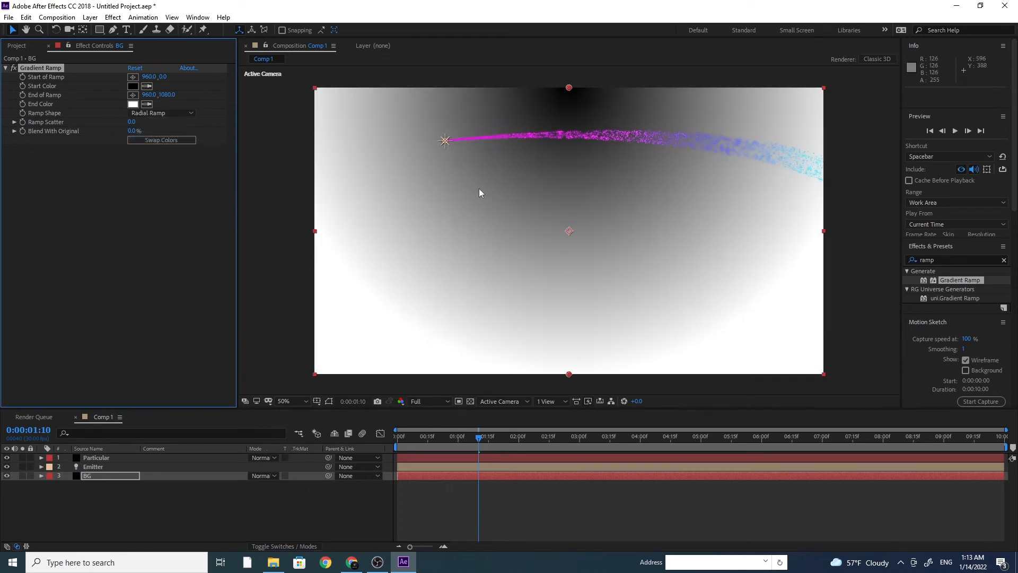
drag(569, 88, 569, 231)
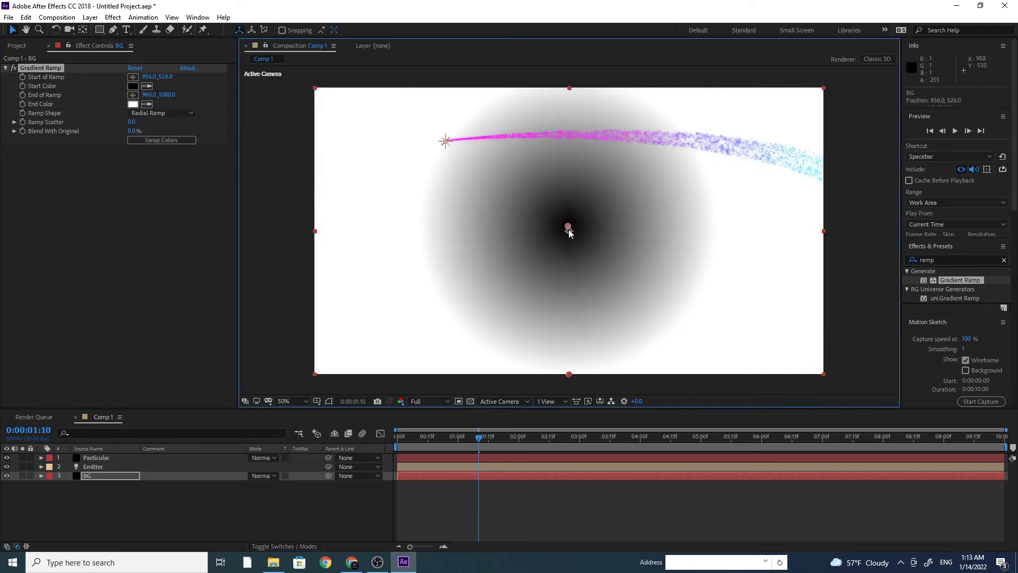
Set the Gradient Ramp's End Color to the very dark blue 000018
click(133, 86)
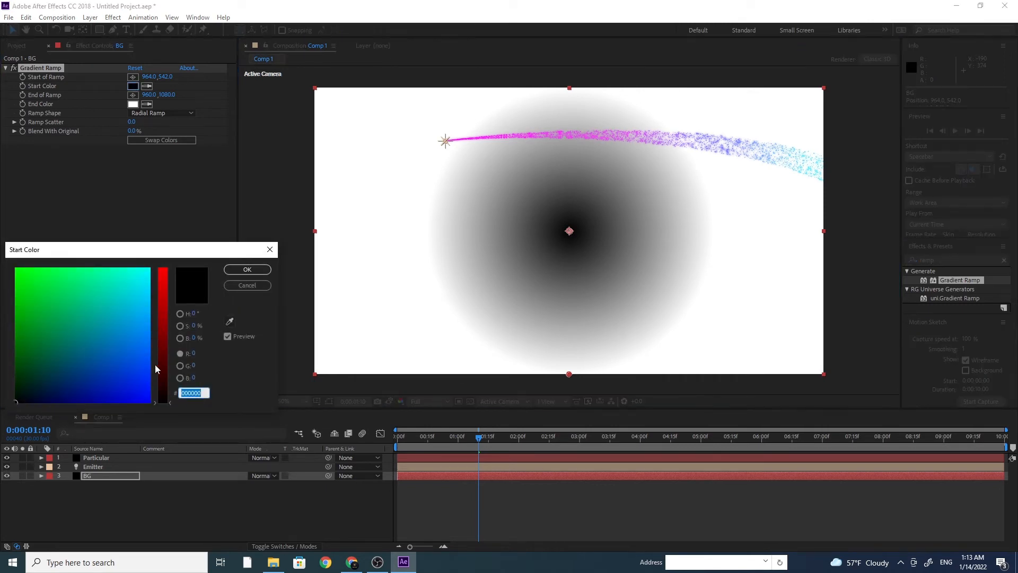
click(238, 285)
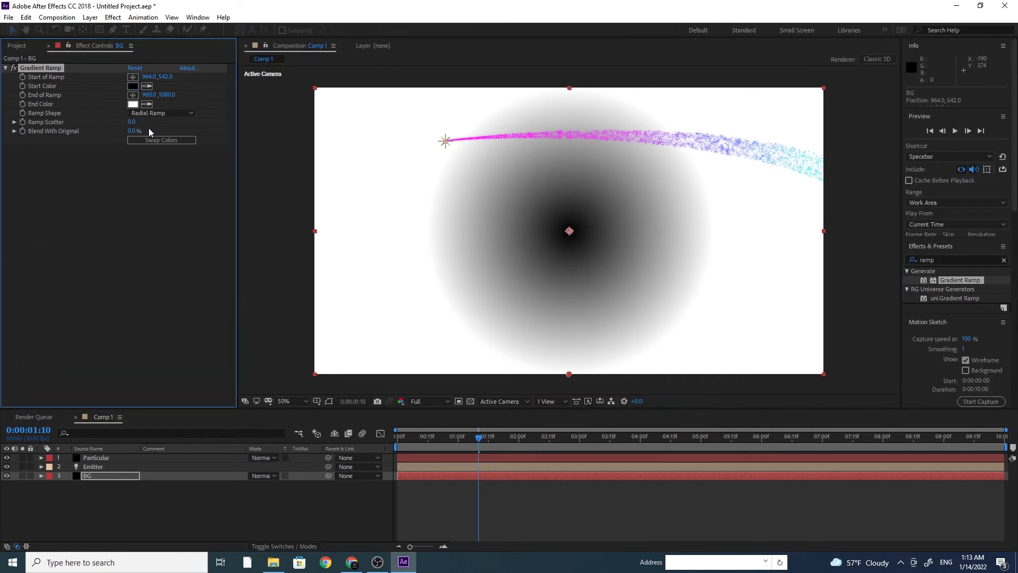
click(132, 104)
drag(162, 318, 28, 408)
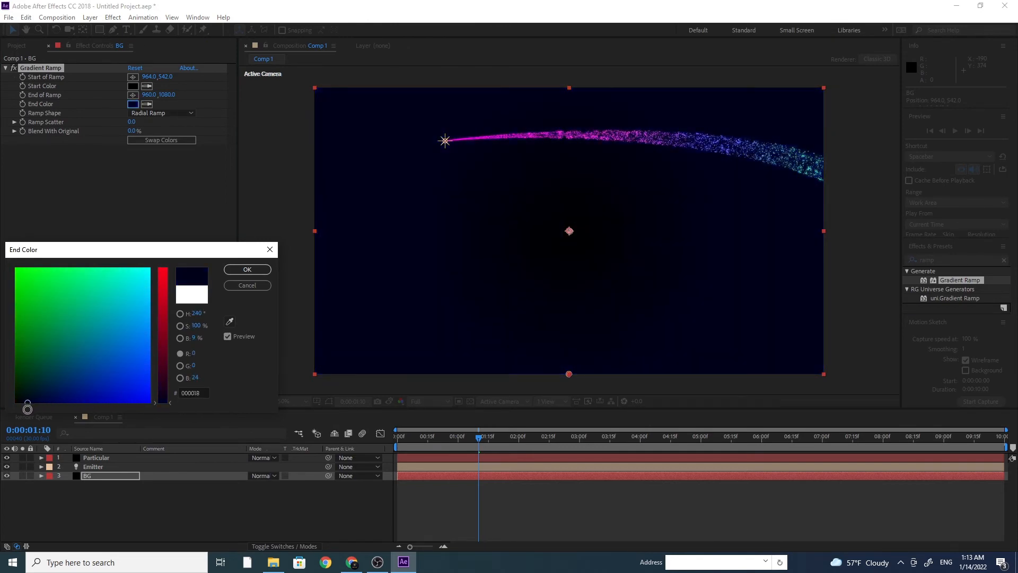
click(247, 269)
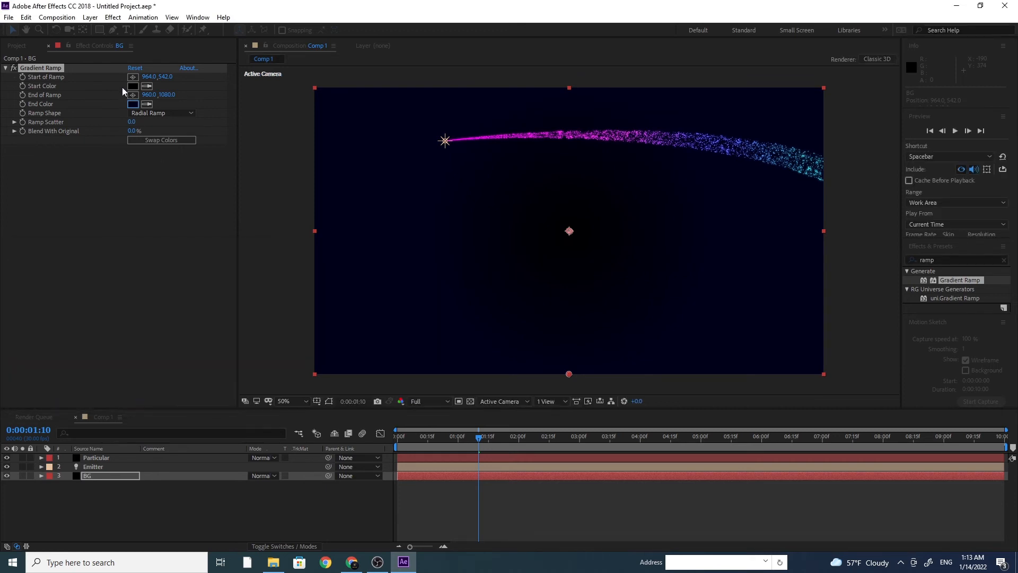
Set the Gradient Ramp's Start Color to the dark blue 00003A
click(132, 85)
drag(80, 396, 46, 401)
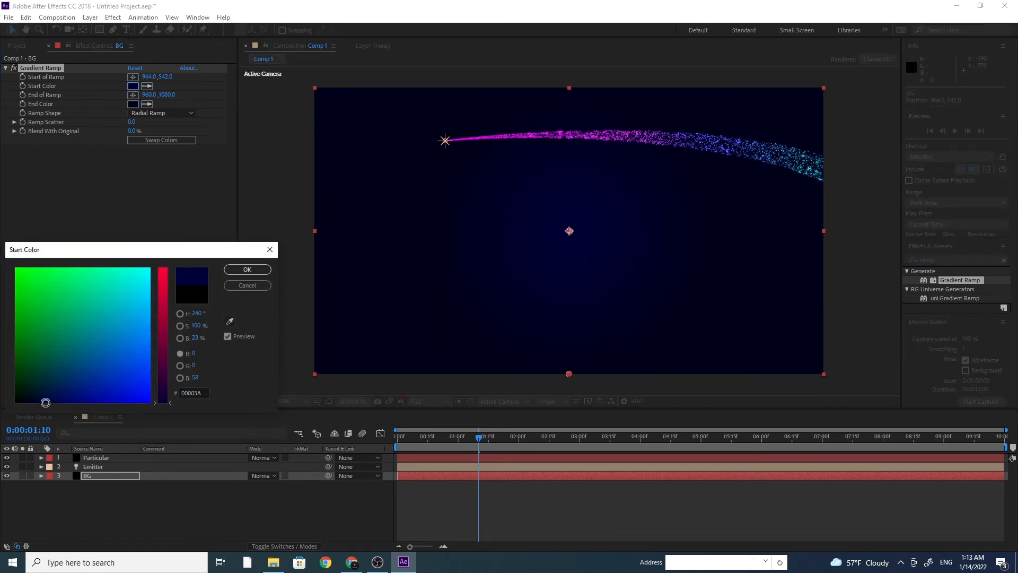
click(247, 270)
Preview the animation over the gradient background from the start
drag(478, 437, 284, 466)
key(space)
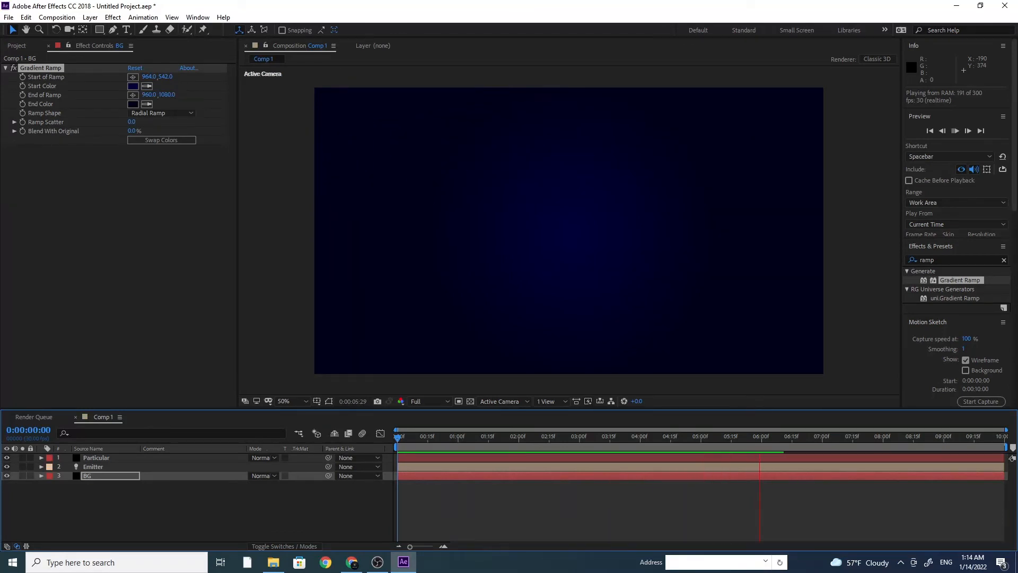
key(space)
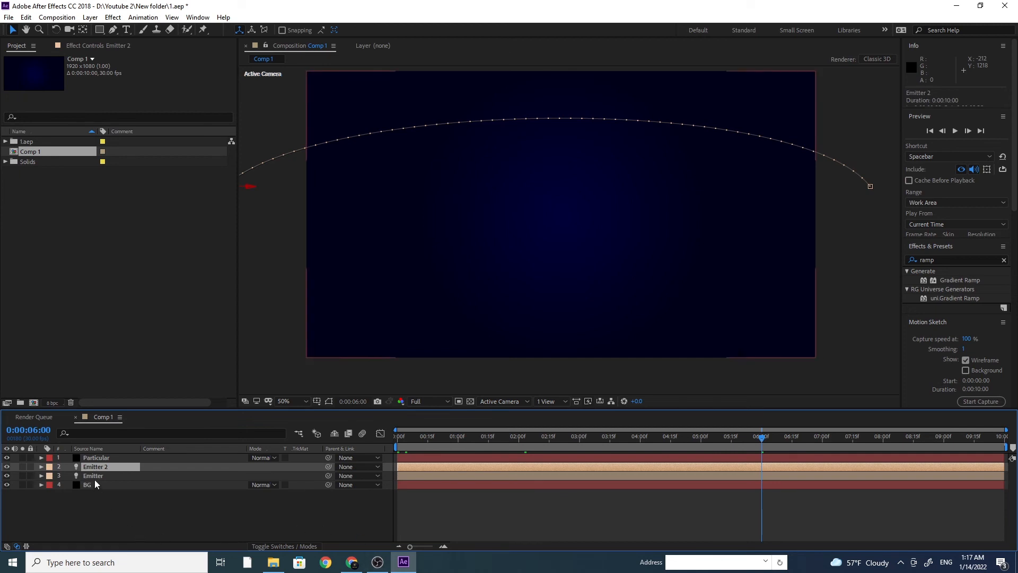
Move Emitter 2's first Position keyframe at 0:00 horizontally to the opposite side of the frame, to about X 122
key(p)
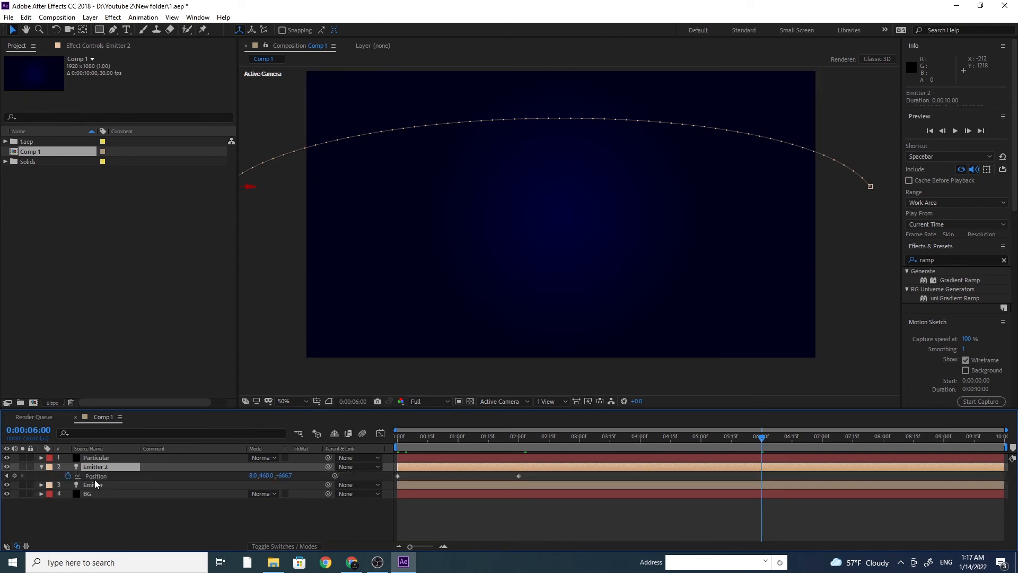
click(399, 437)
click(398, 476)
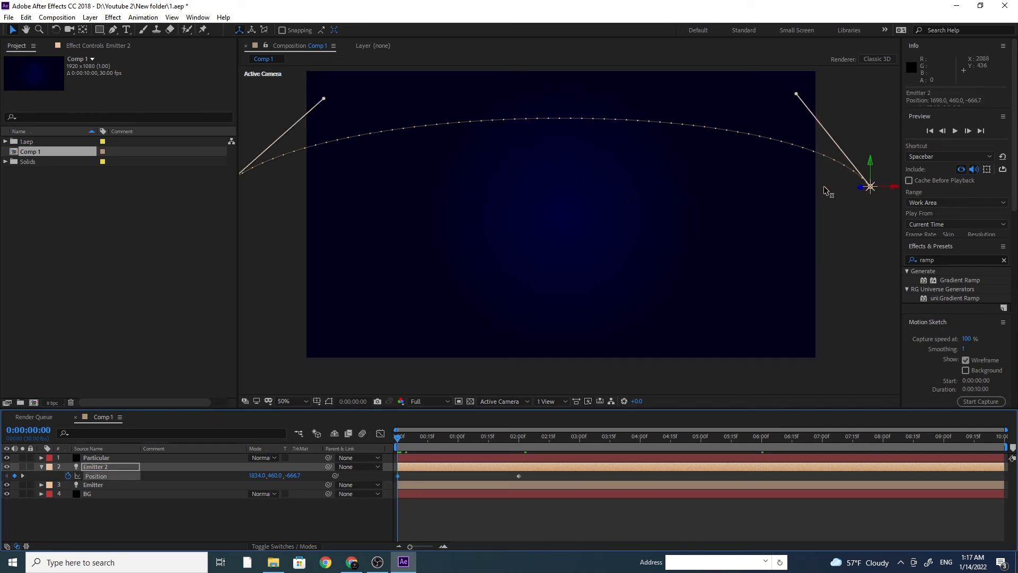
drag(891, 186, 446, 205)
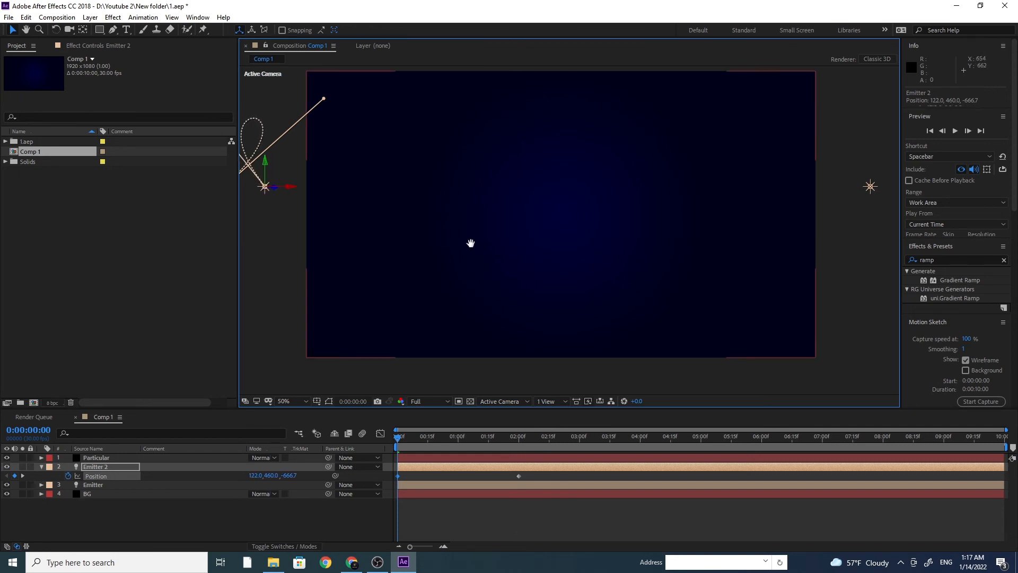
Move Emitter 2's second Position keyframe at 2:00 across to the opposite side of the frame and down, to about X 1772, Y 704
drag(470, 243, 523, 253)
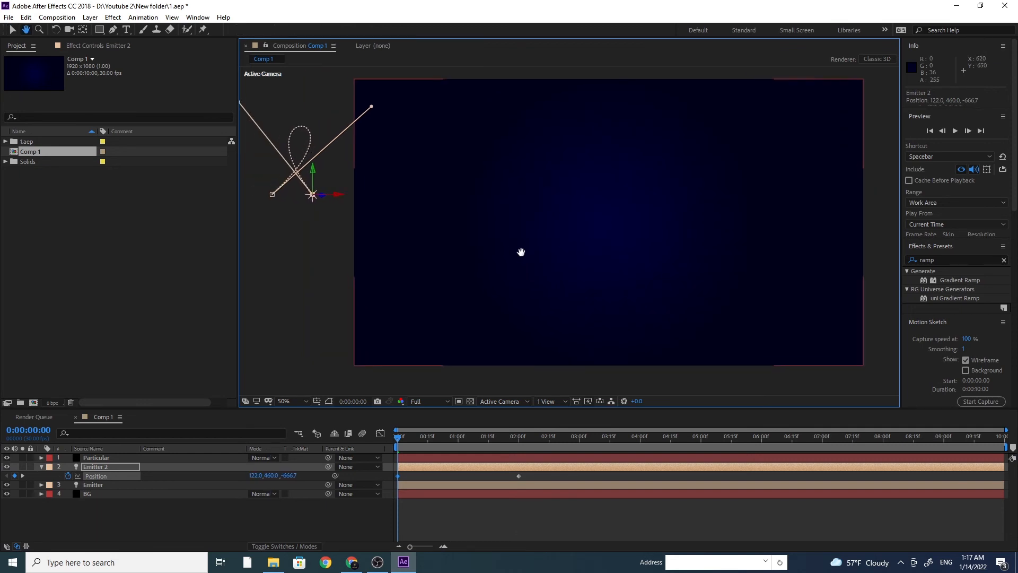
click(519, 440)
click(517, 476)
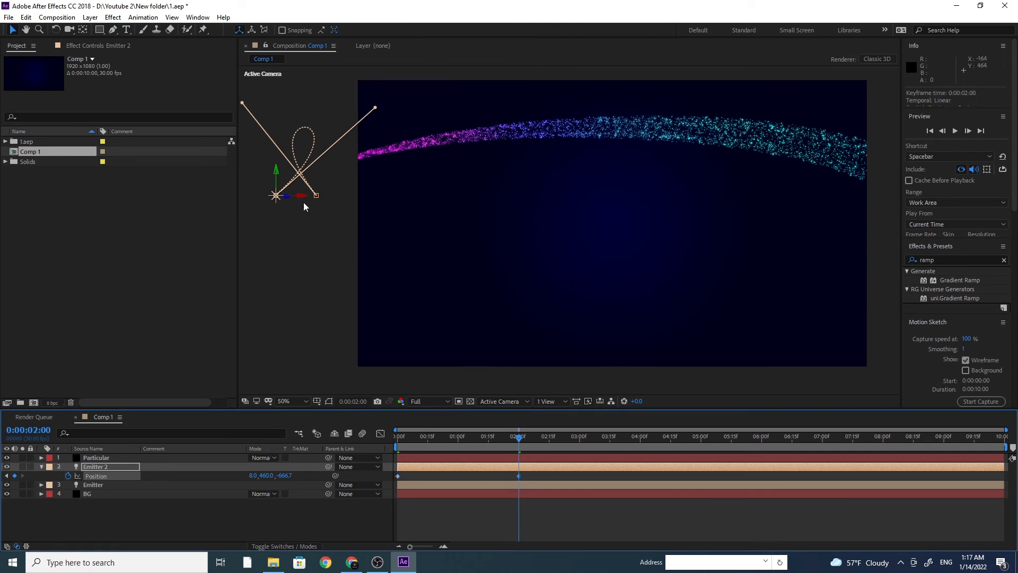
drag(302, 197, 722, 300)
drag(853, 183, 847, 246)
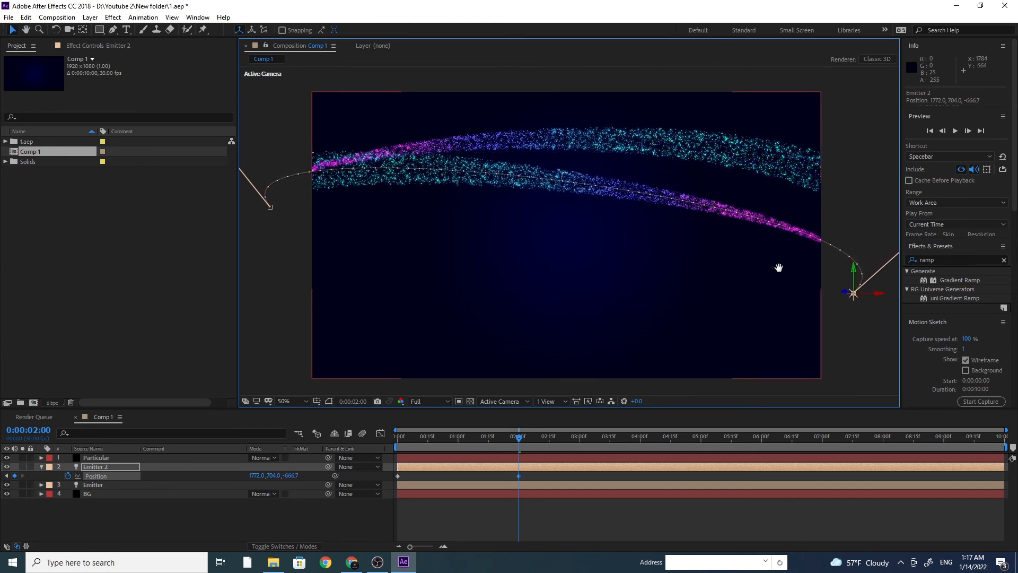
Swing the motion path handle of Emitter 2's 2:00 keyframe inward so it points steeply up, slightly toward the frame
drag(781, 268, 714, 272)
drag(885, 210, 762, 192)
drag(547, 276, 652, 252)
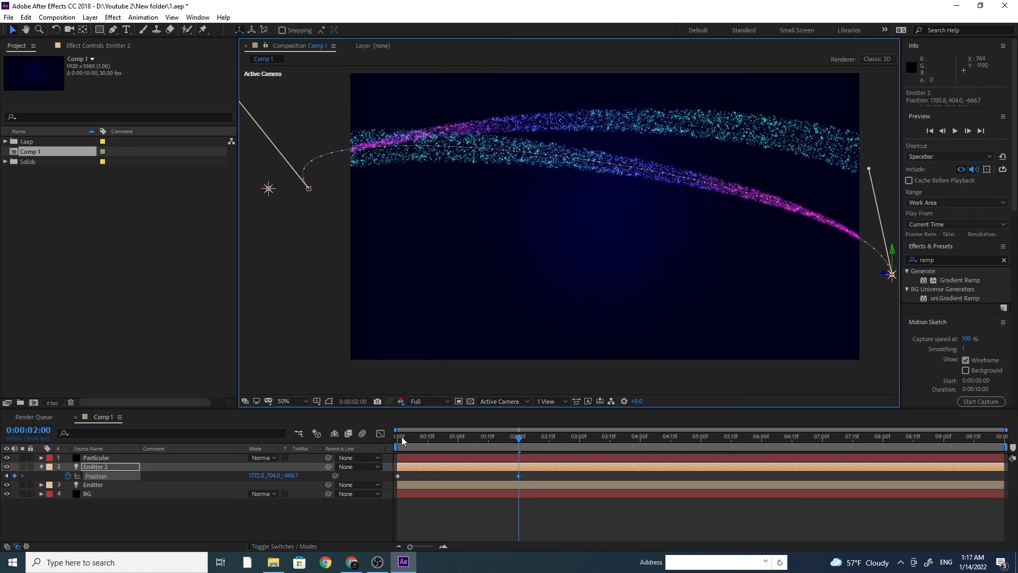
Lower Emitter 2's Position keyframe at 0:00 to about Y 774 and angle its path handle steeply up toward the frame to form an arch
click(402, 437)
click(307, 171)
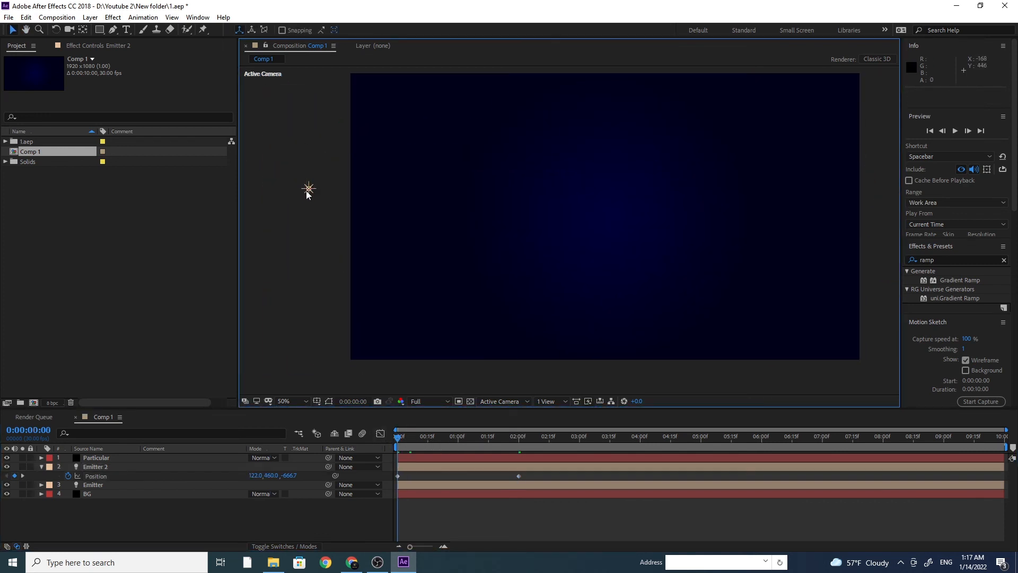
click(308, 190)
drag(310, 170, 351, 253)
key(space)
drag(330, 300, 329, 272)
key(space)
drag(604, 290, 543, 306)
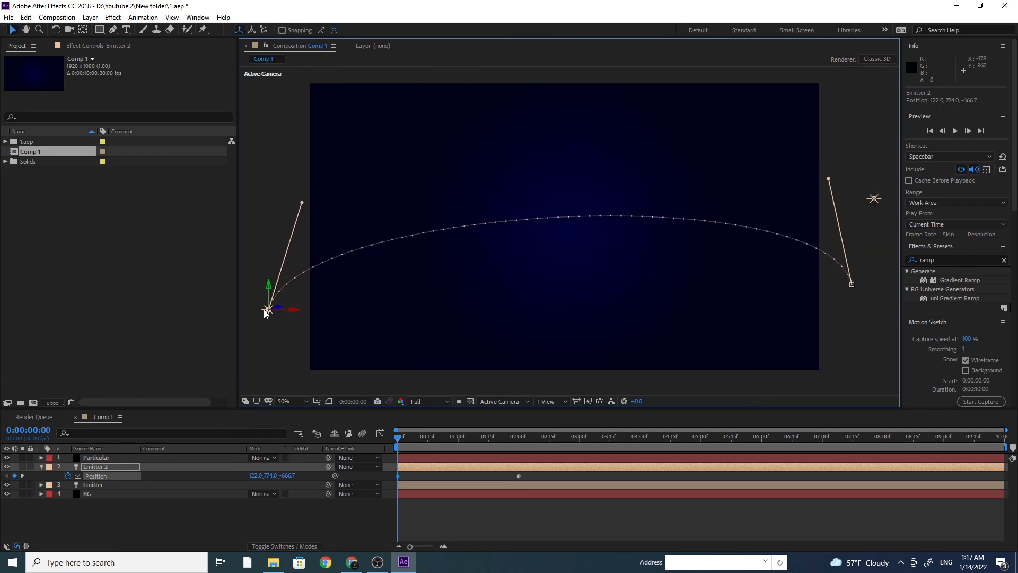
Raise Emitter 2's Position keyframe at 0:00 to about Y 724 and preview the animation
drag(271, 294, 271, 275)
key(space)
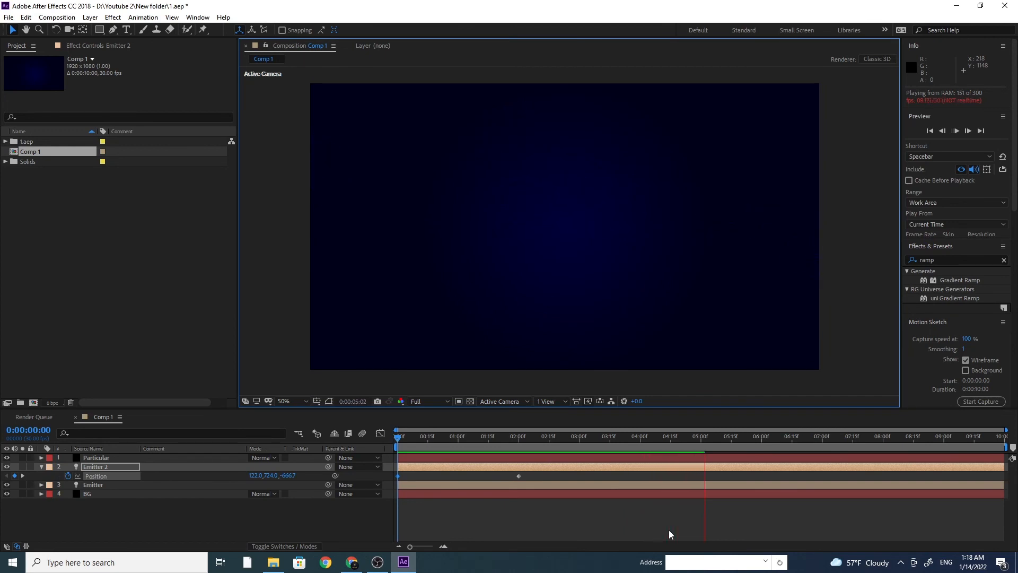
key(space)
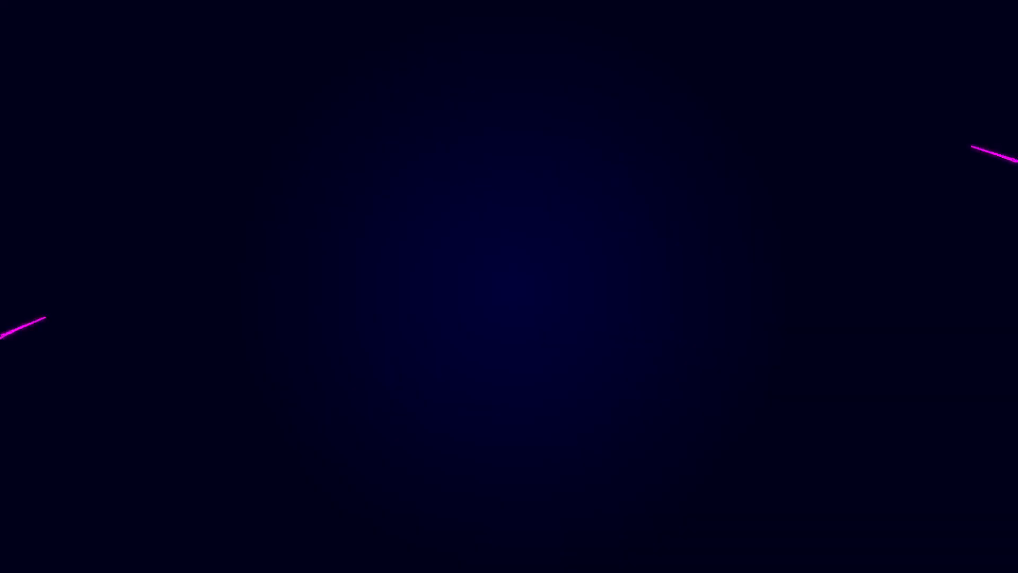